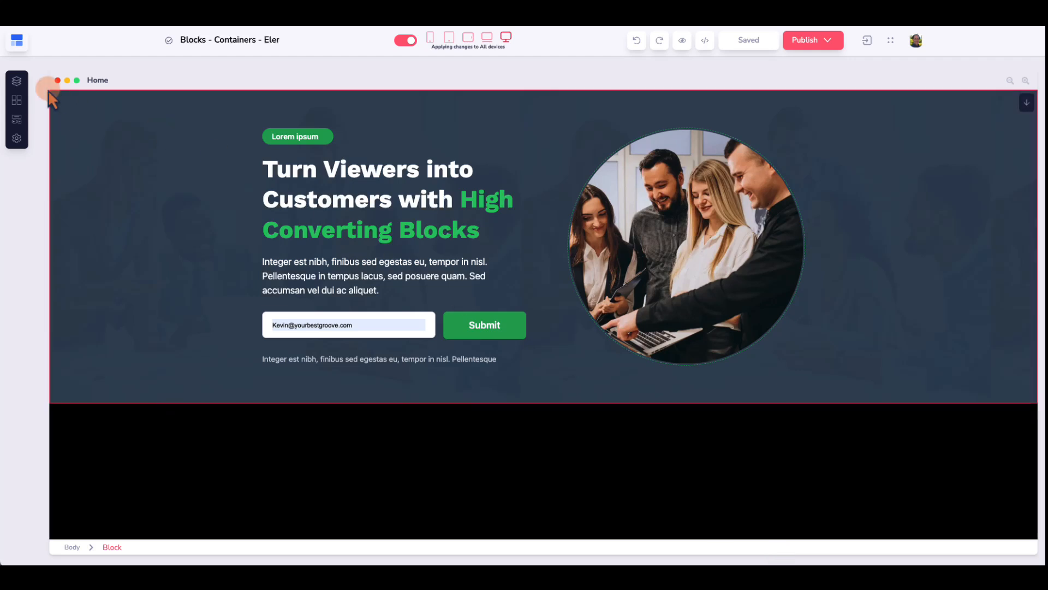
Step: Create a new global block from the Blank Template
click(17, 82)
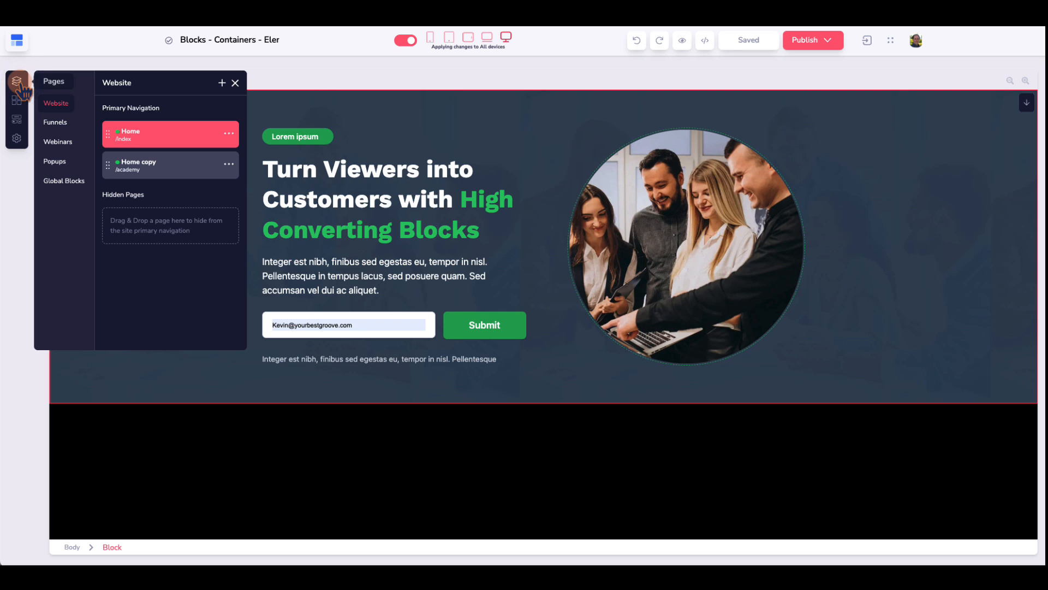
click(60, 182)
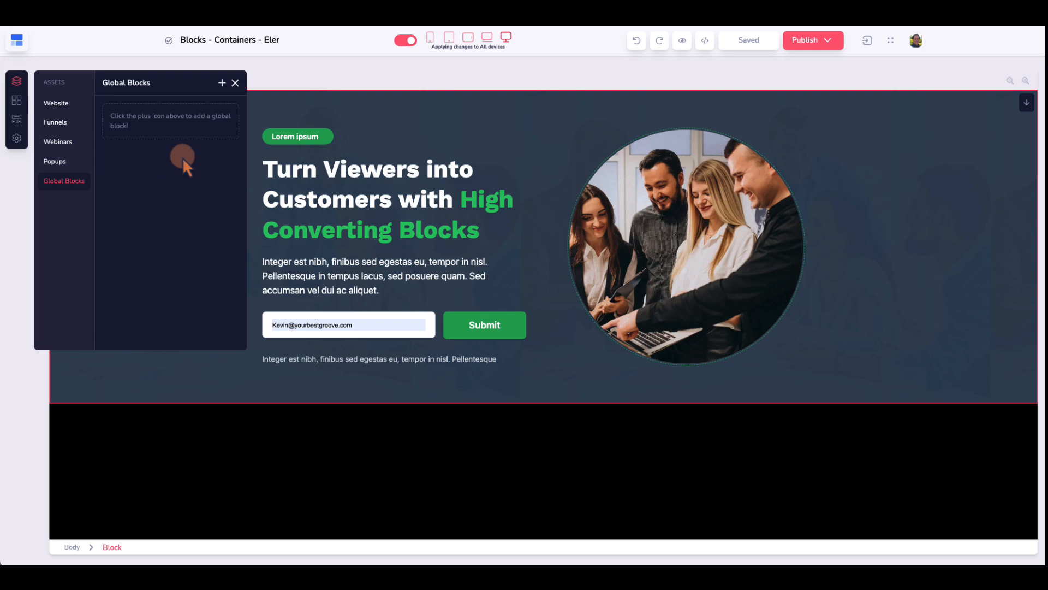
click(222, 85)
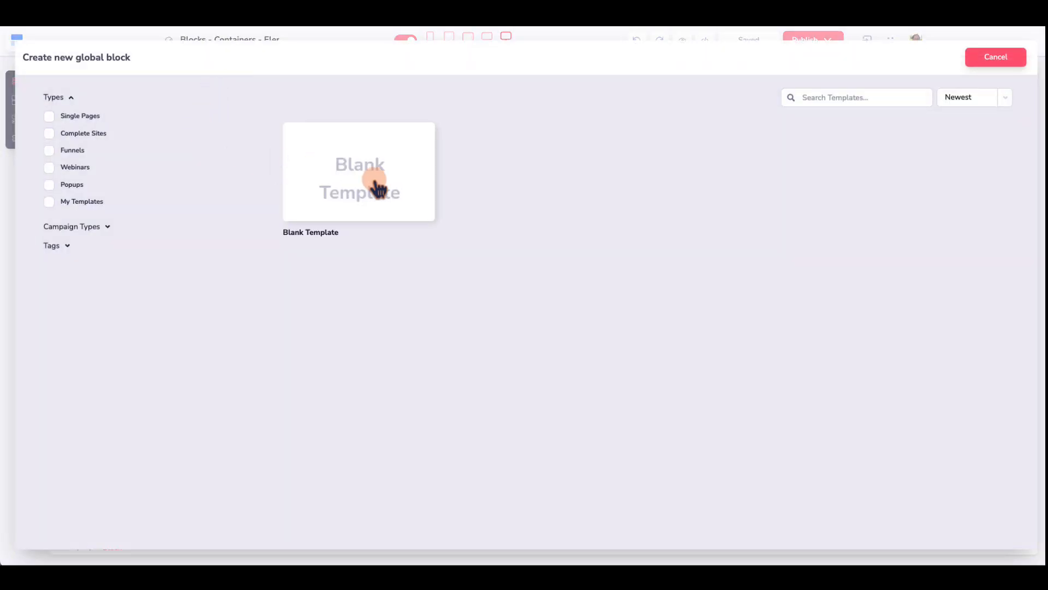
click(356, 174)
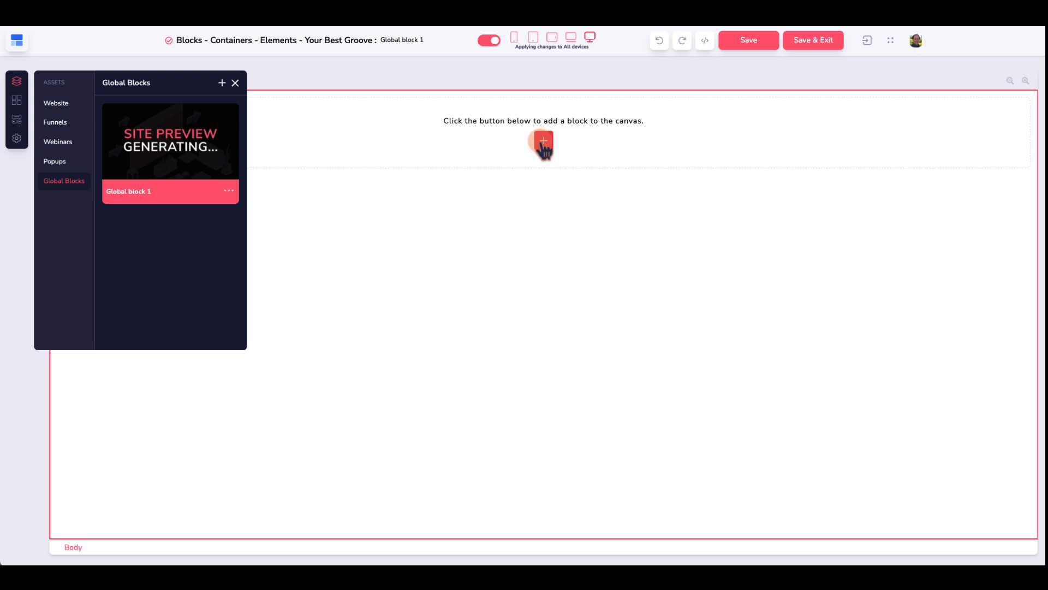
Step: Rename the new global block as Header Block
click(229, 191)
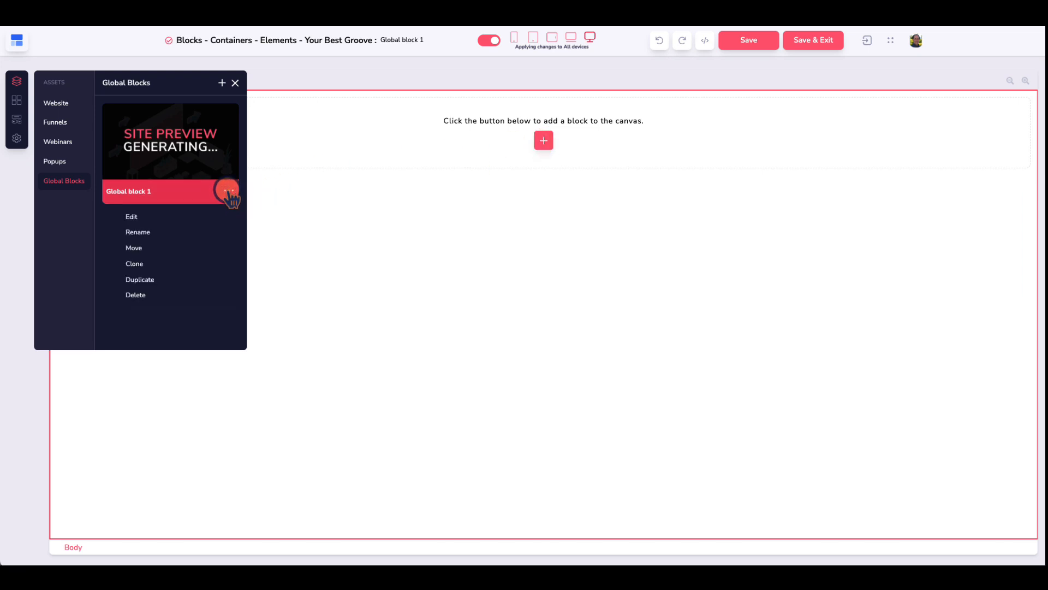
click(138, 232)
triple_click(150, 189)
text(Header)
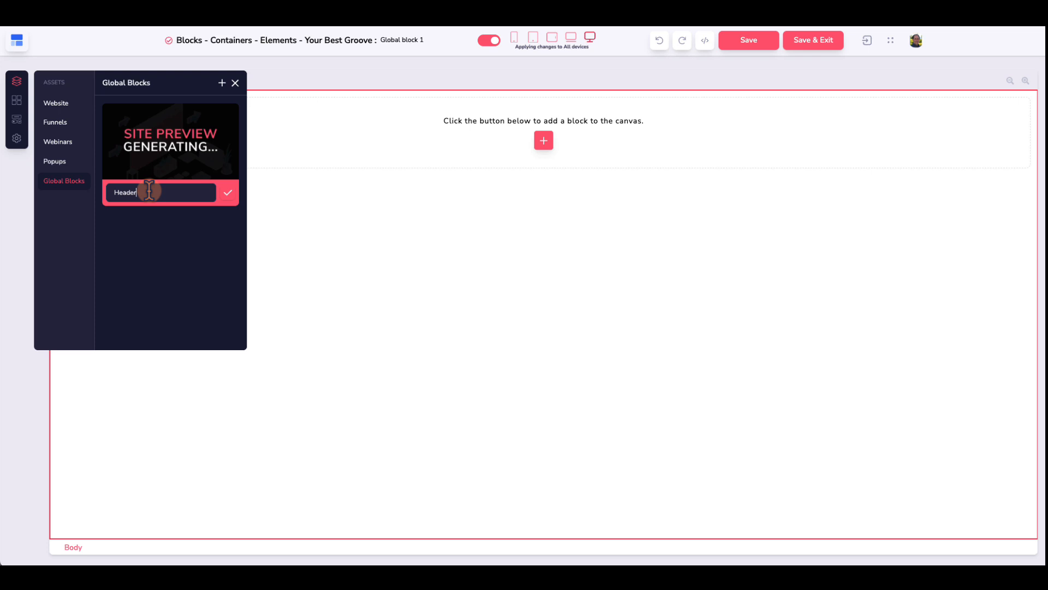
text( Block)
click(228, 193)
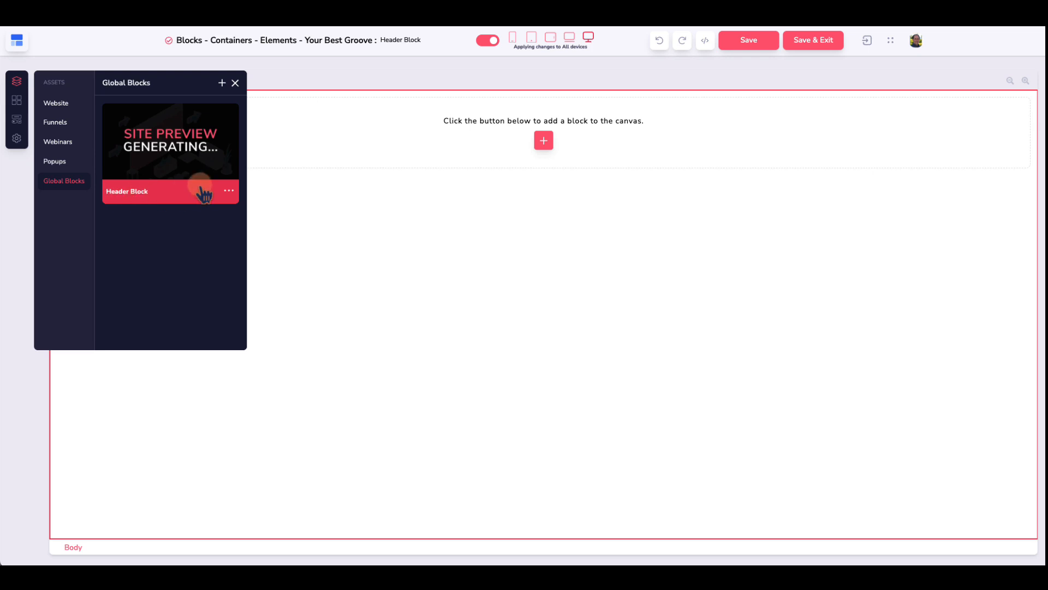
Step: Add a dark Modern navigation bar with a logo and a highlighted Our Services link to the empty Header Block
click(544, 141)
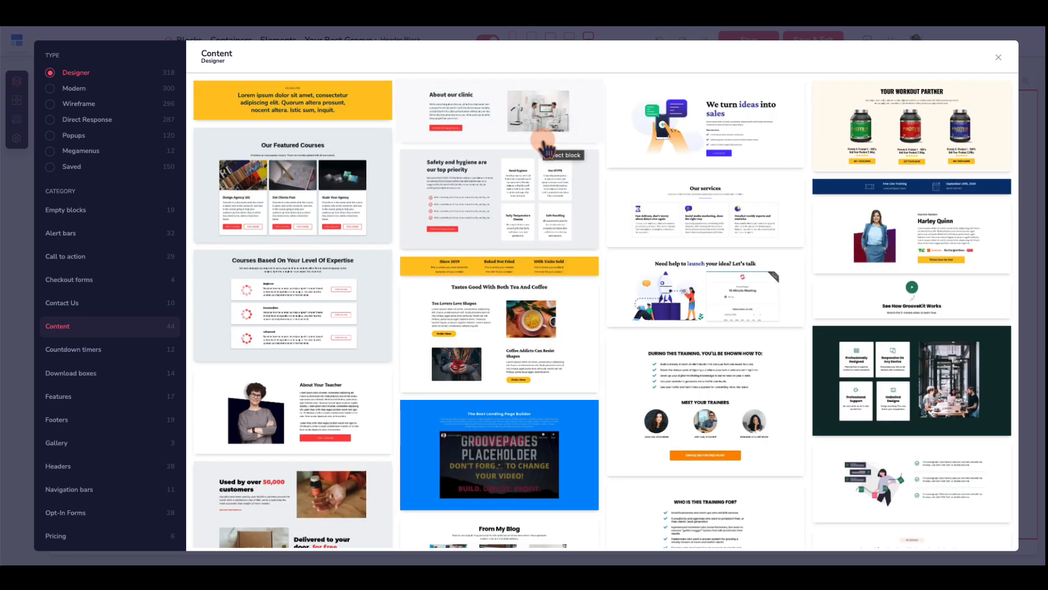
click(82, 210)
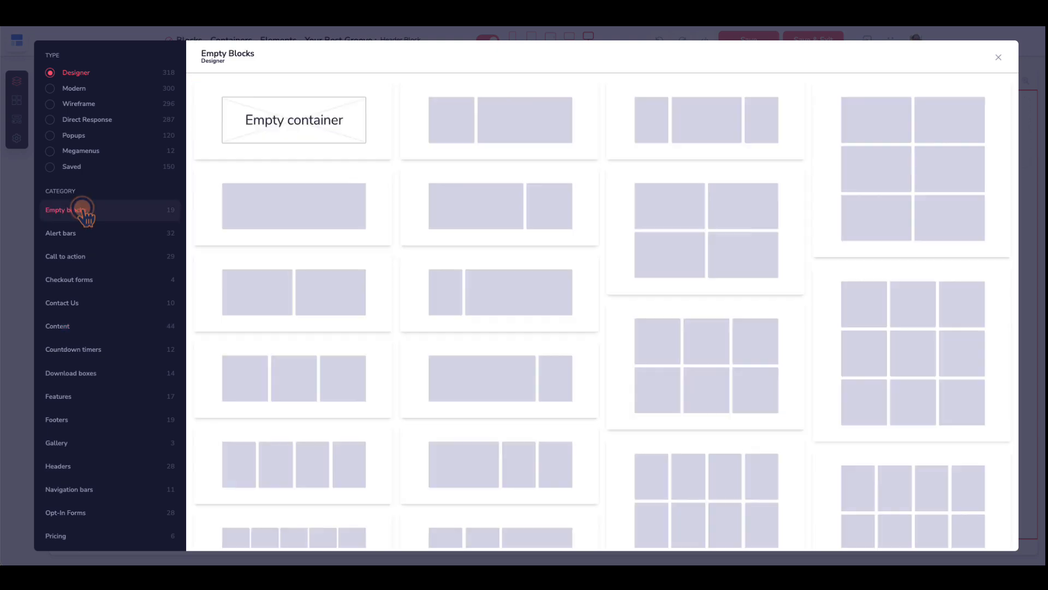
click(323, 128)
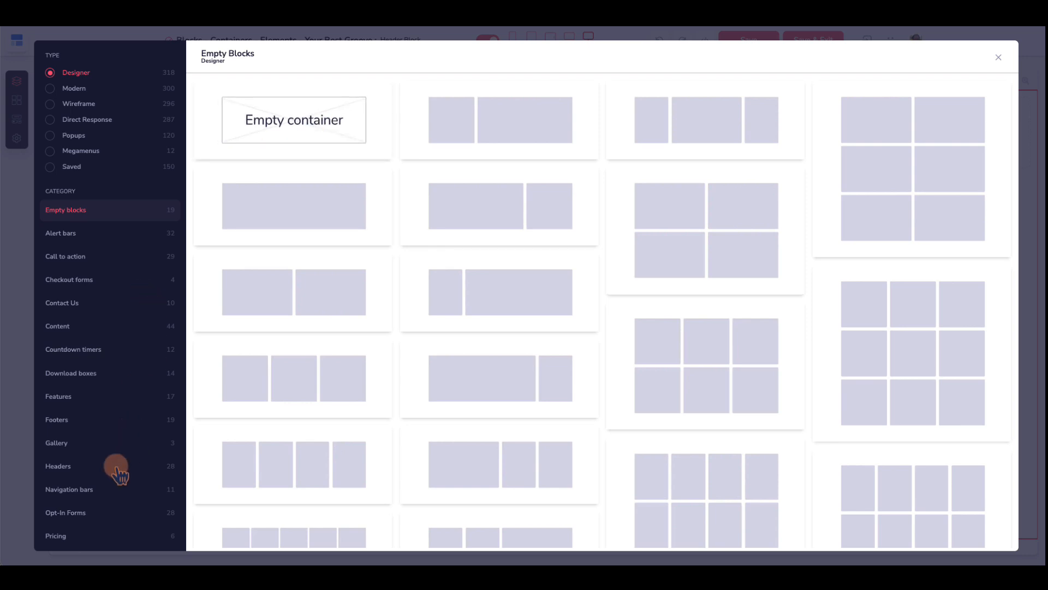
click(86, 489)
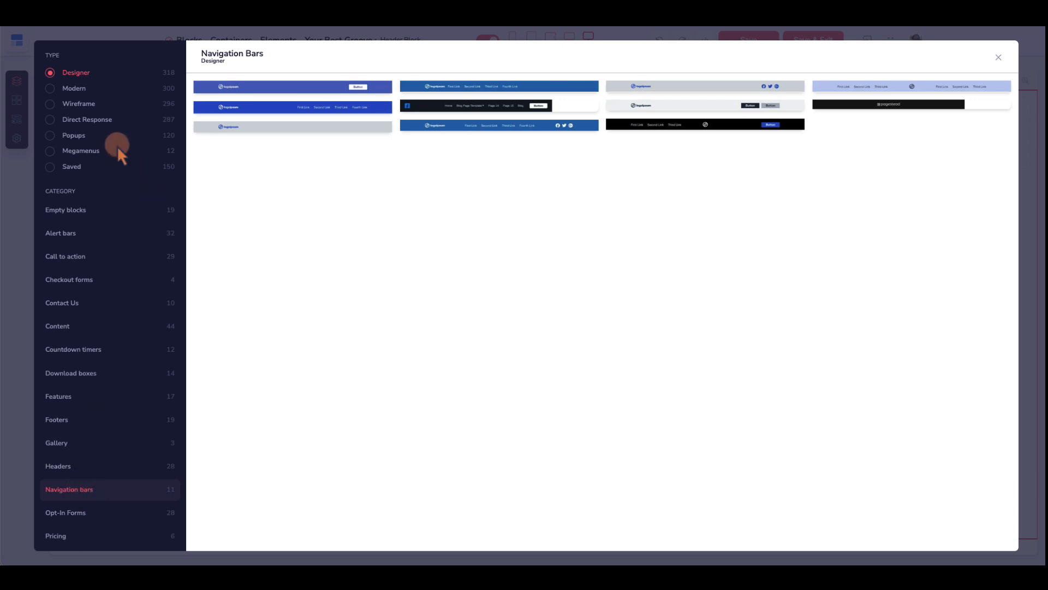
click(81, 89)
click(76, 234)
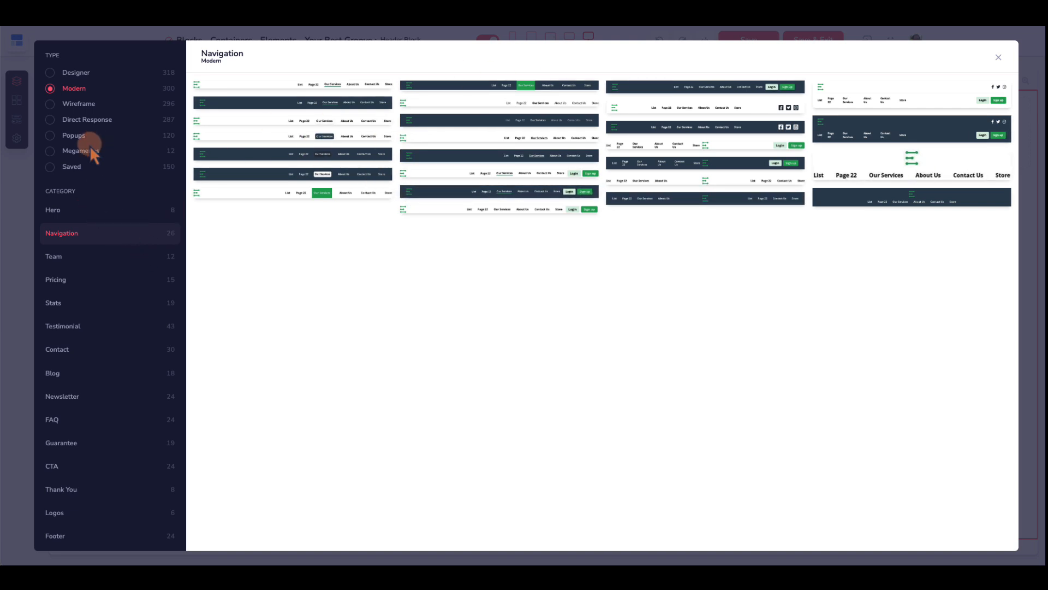
click(79, 105)
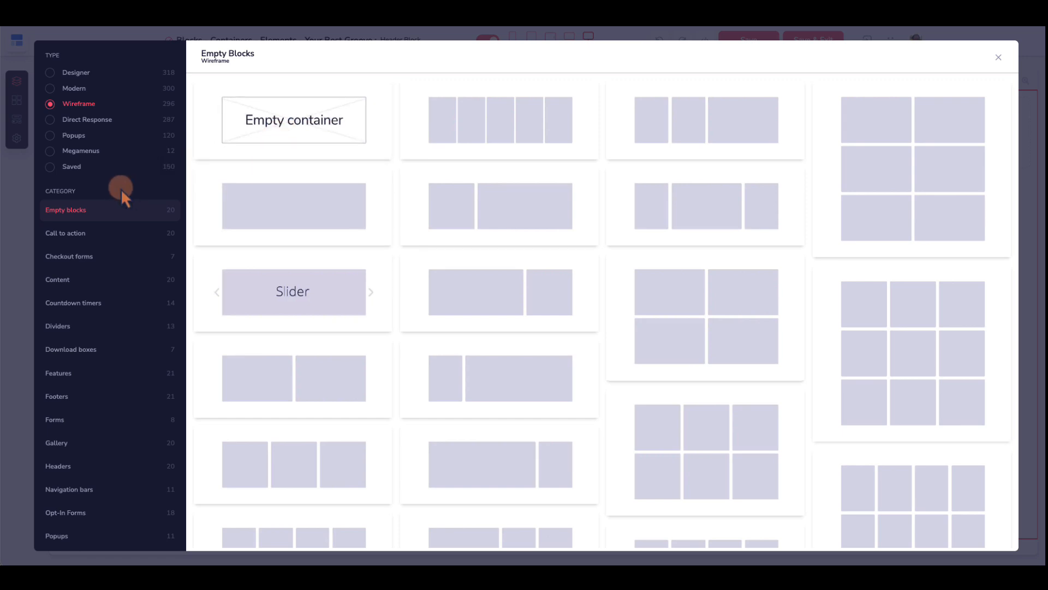
click(75, 89)
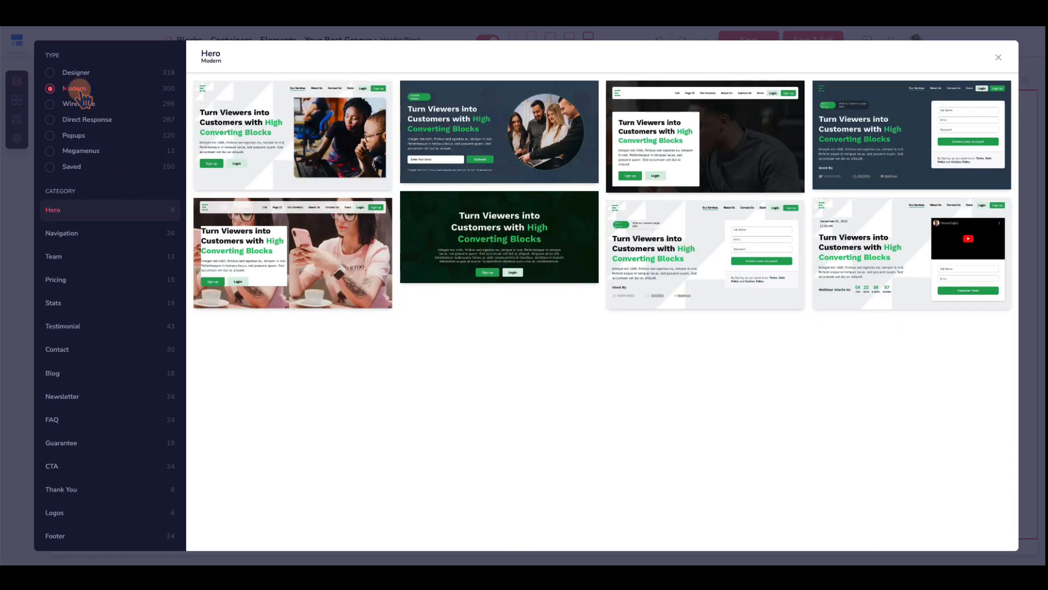
click(70, 236)
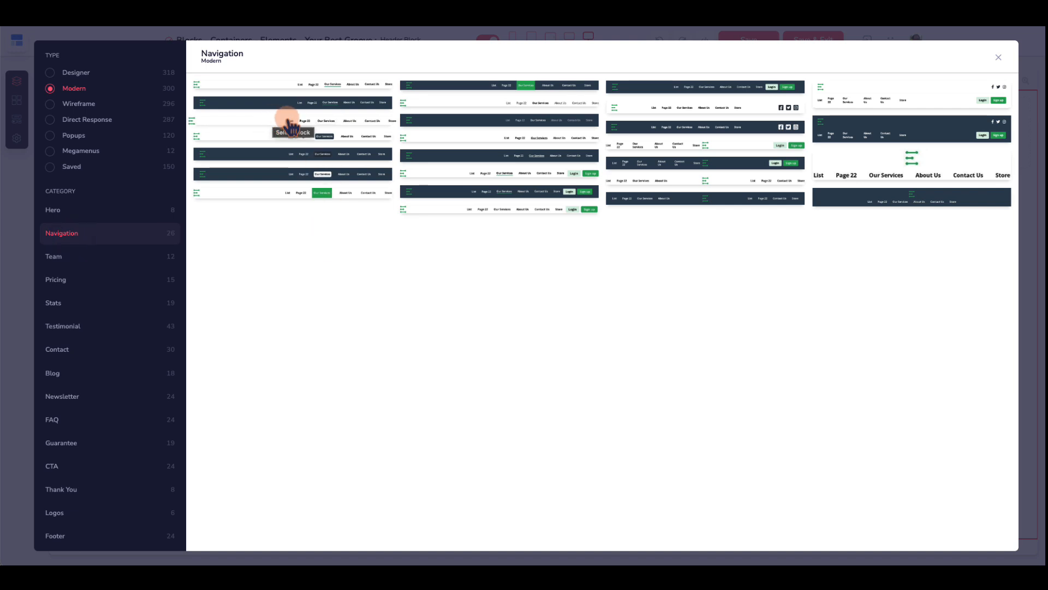
click(249, 159)
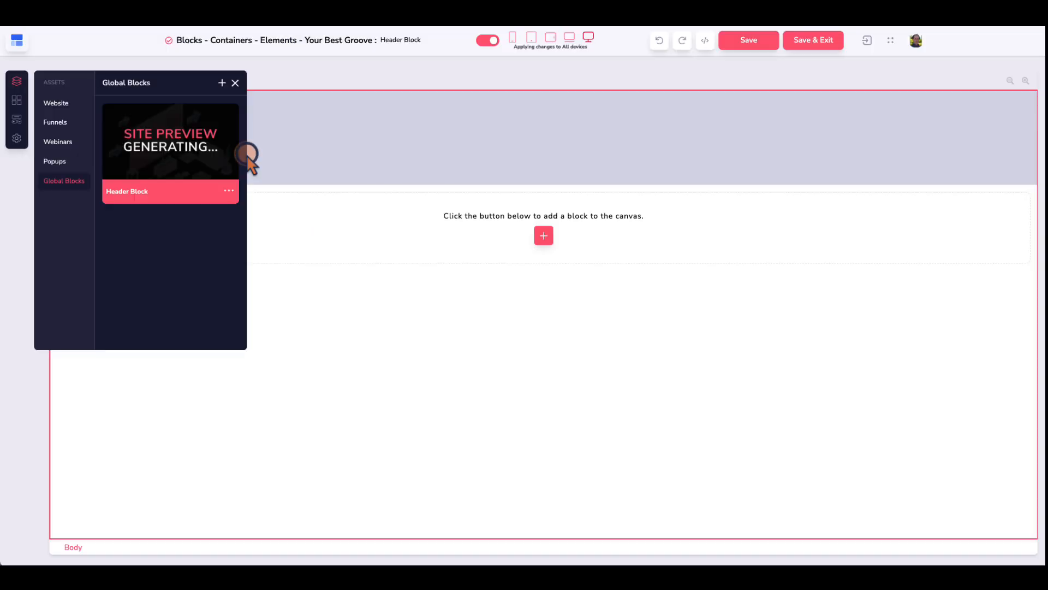
click(235, 83)
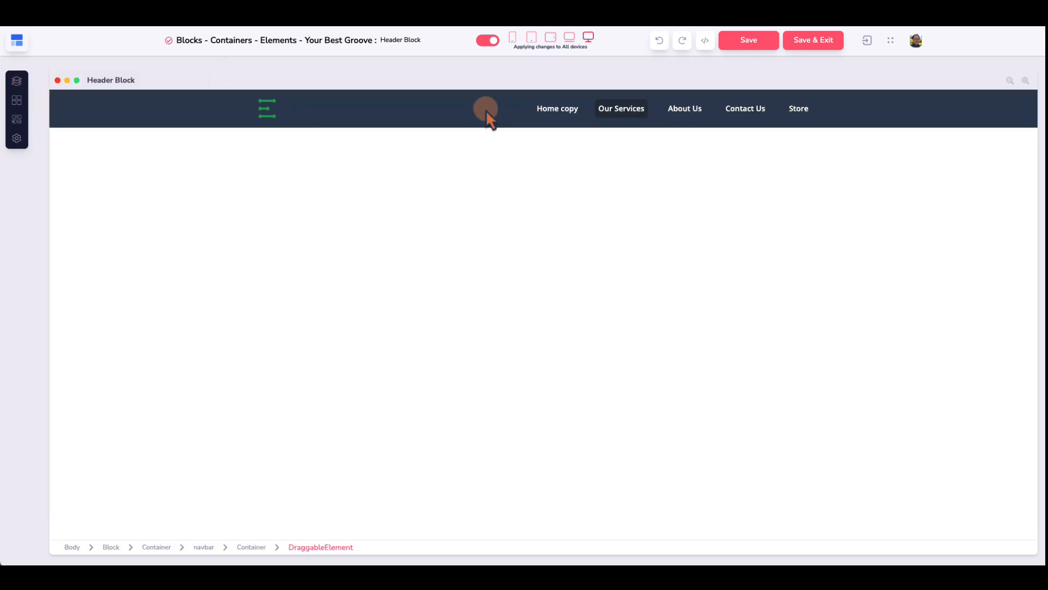
Step: Save the Header Block and exit to the Home page
click(435, 122)
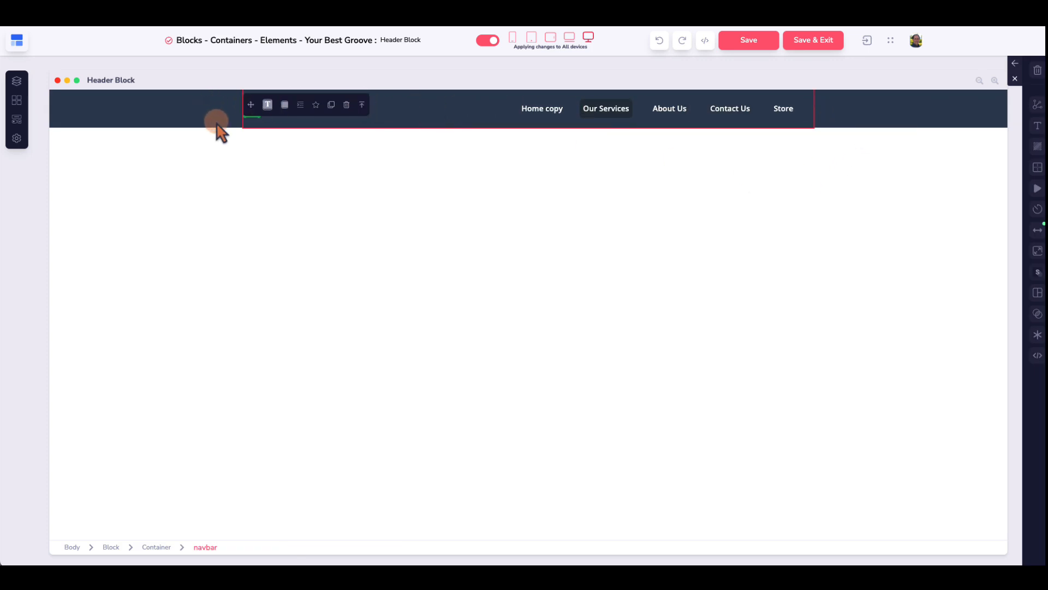
click(888, 118)
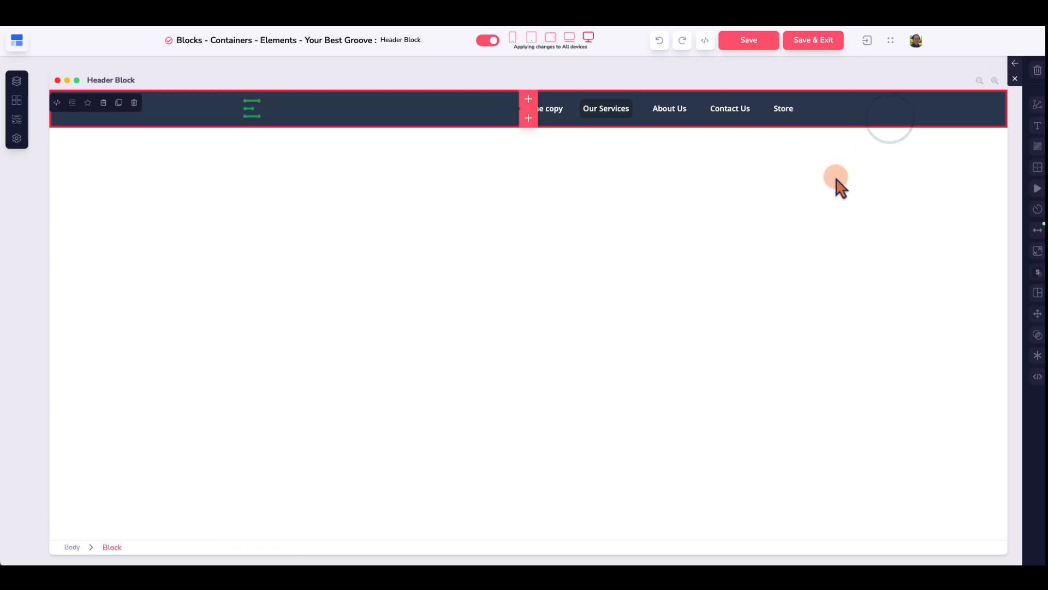
click(816, 45)
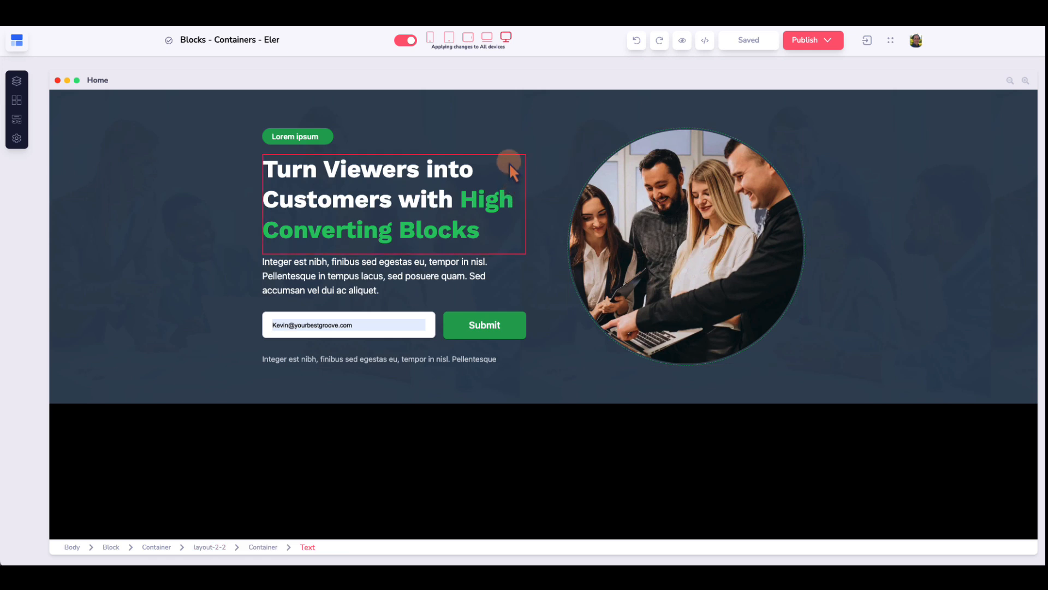
Step: Check the site's global blocks for the Header Block
click(17, 83)
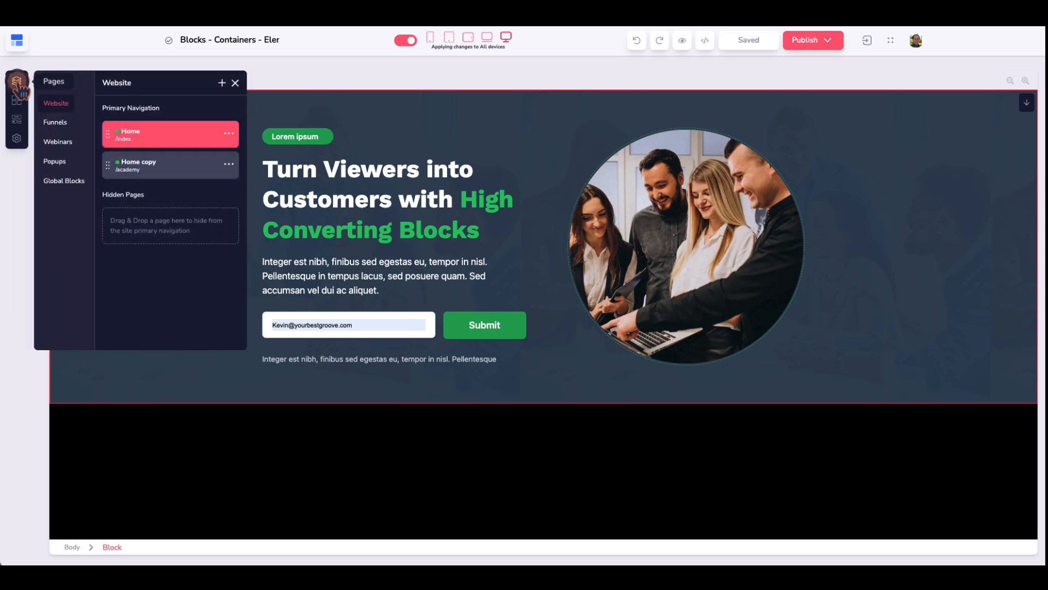
click(66, 182)
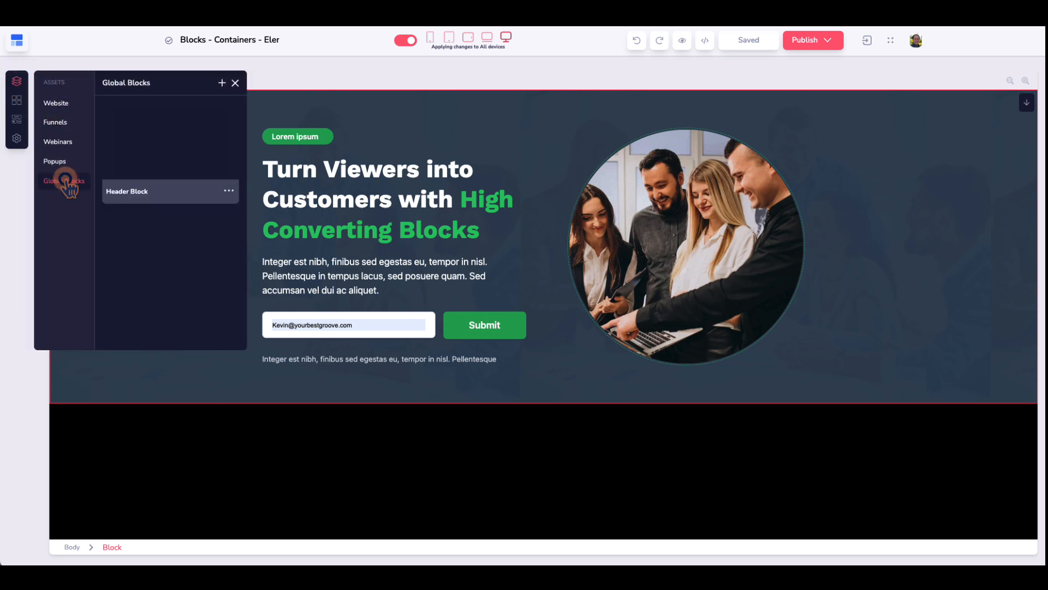
click(163, 191)
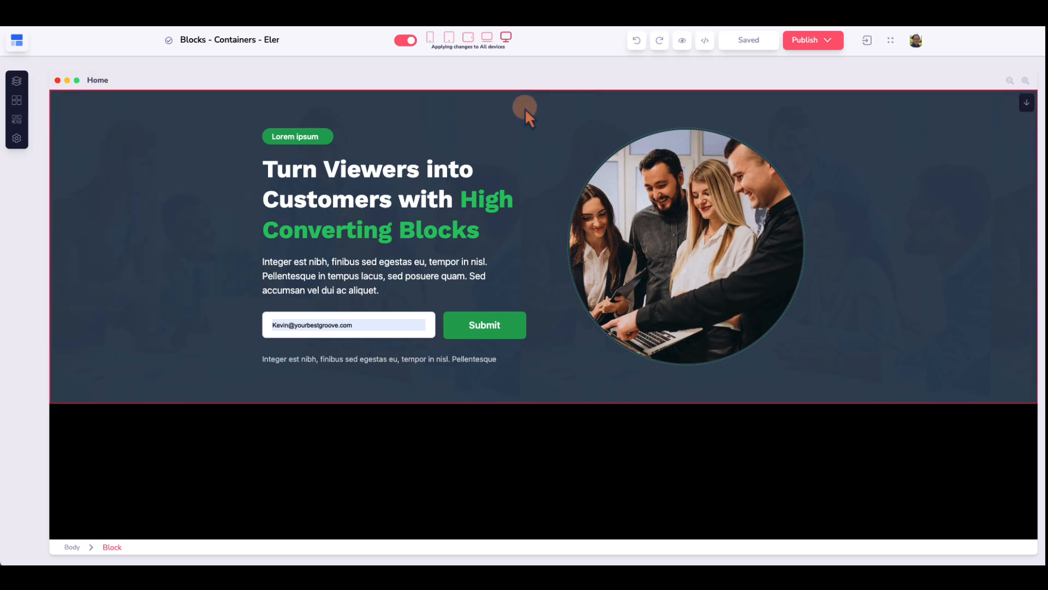
Step: Insert the global Header Block above the hero block on the Home page
click(526, 108)
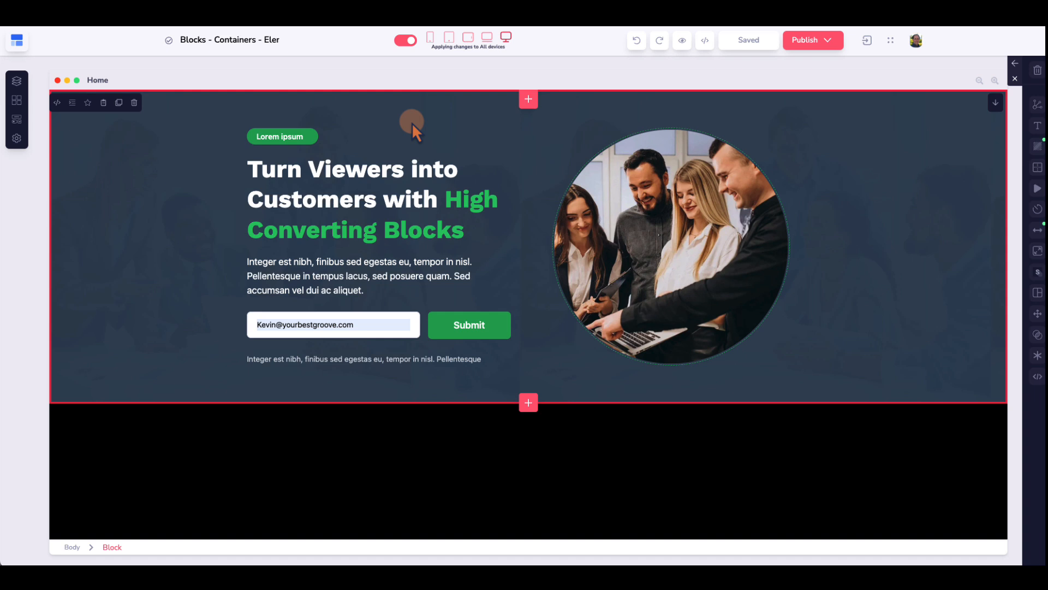
click(528, 99)
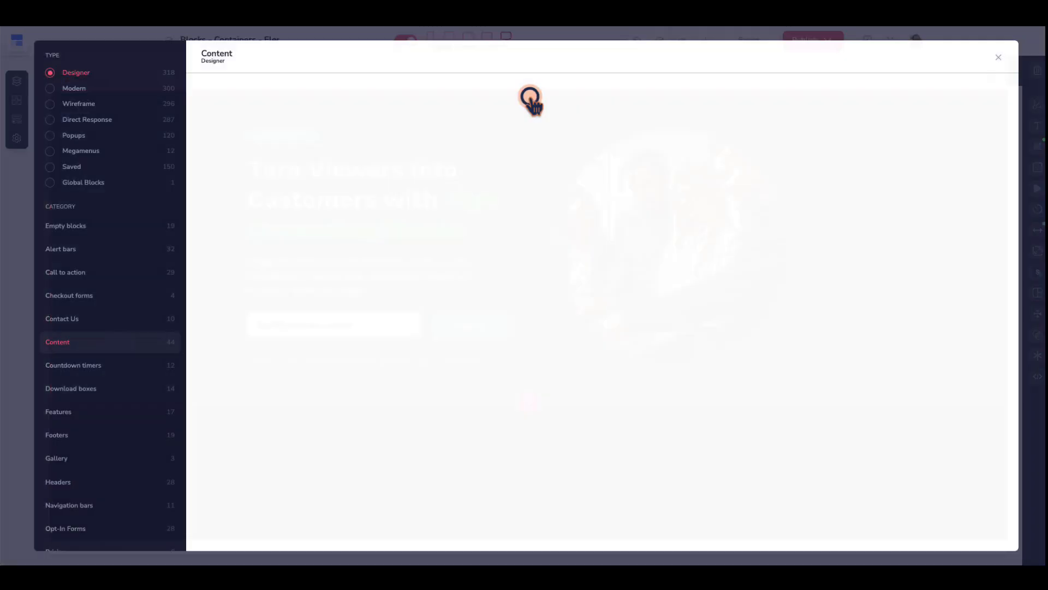
click(82, 182)
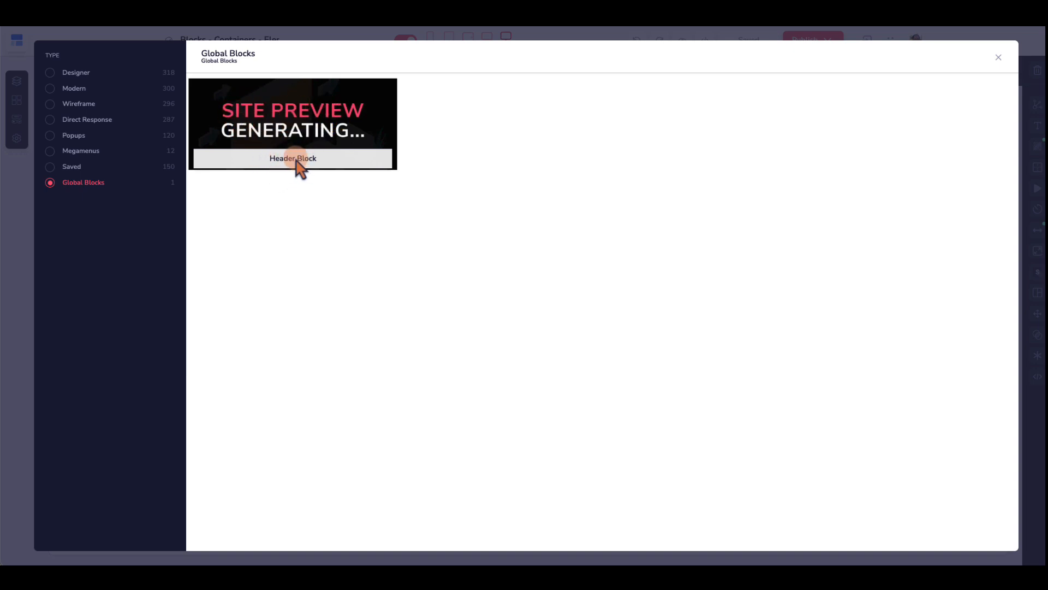
click(298, 111)
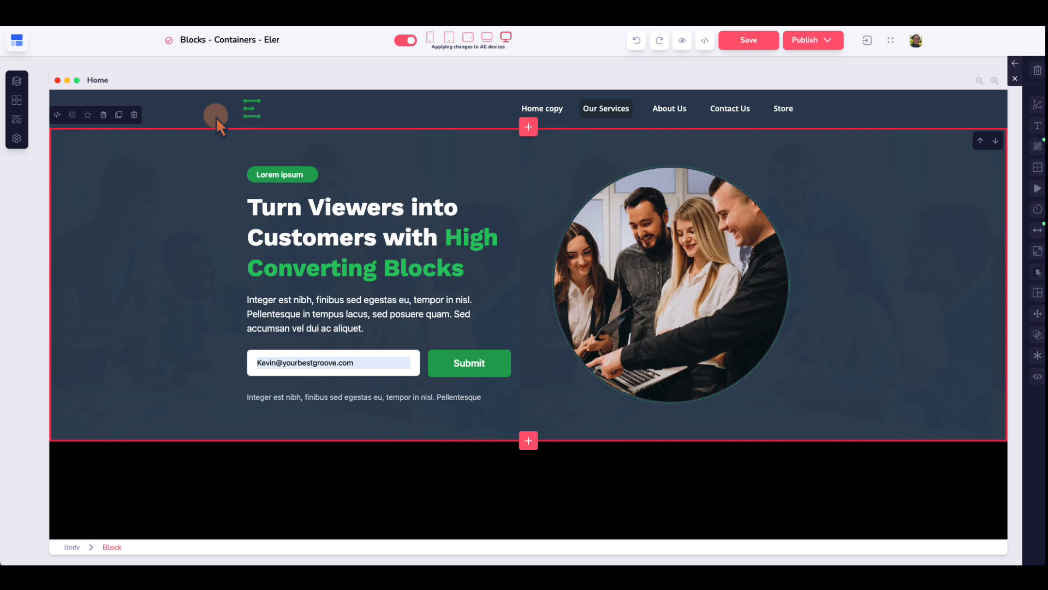
Step: Look through the Home page's blocks and copy the hero block below the navigation bar
scroll(191, 171, down, 10)
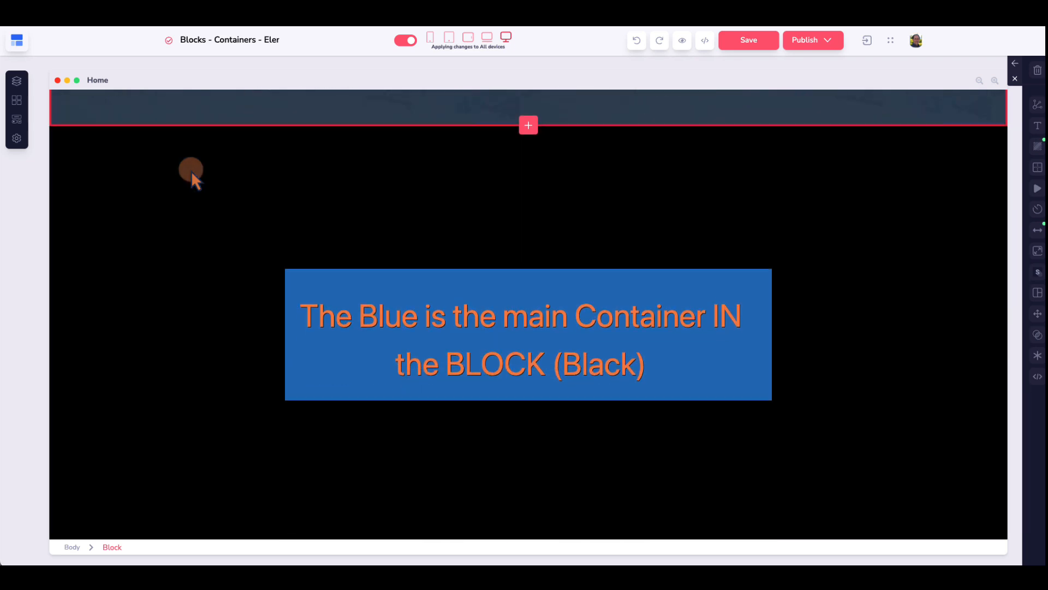
scroll(191, 170, down, 15)
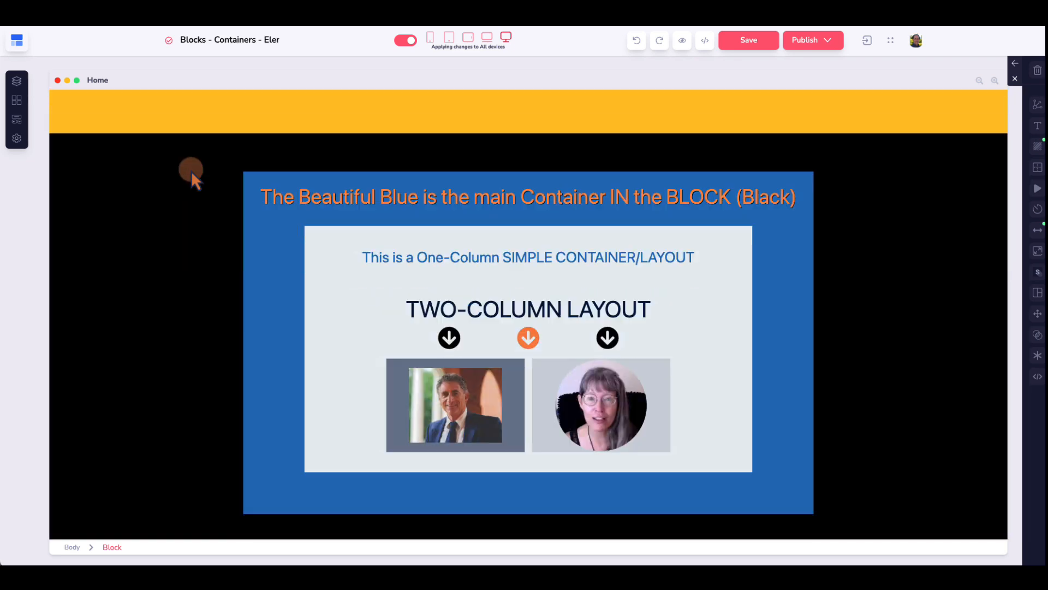
scroll(191, 171, down, 20)
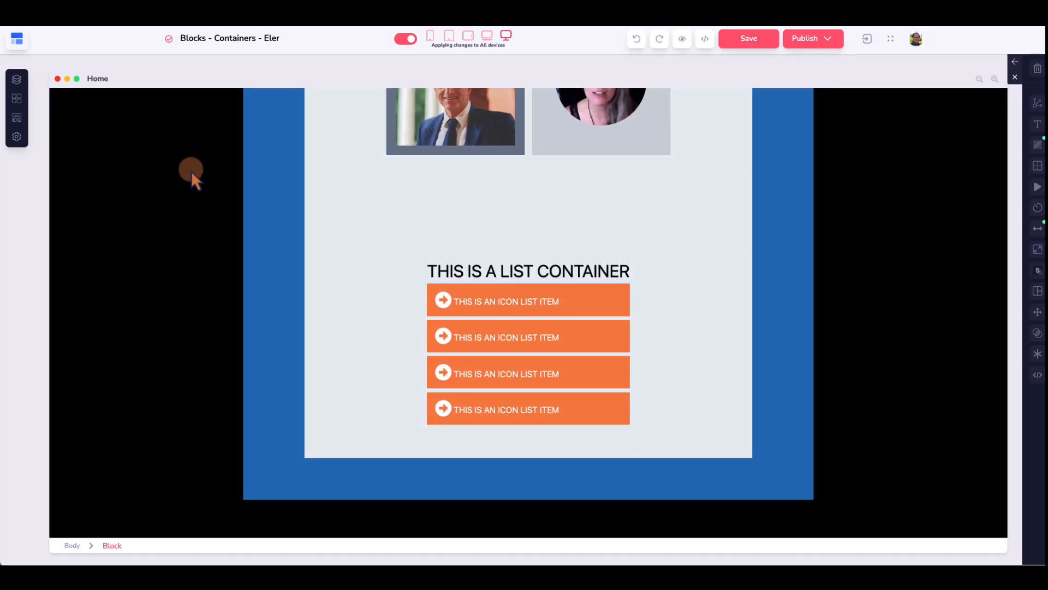
scroll(191, 170, up, 20)
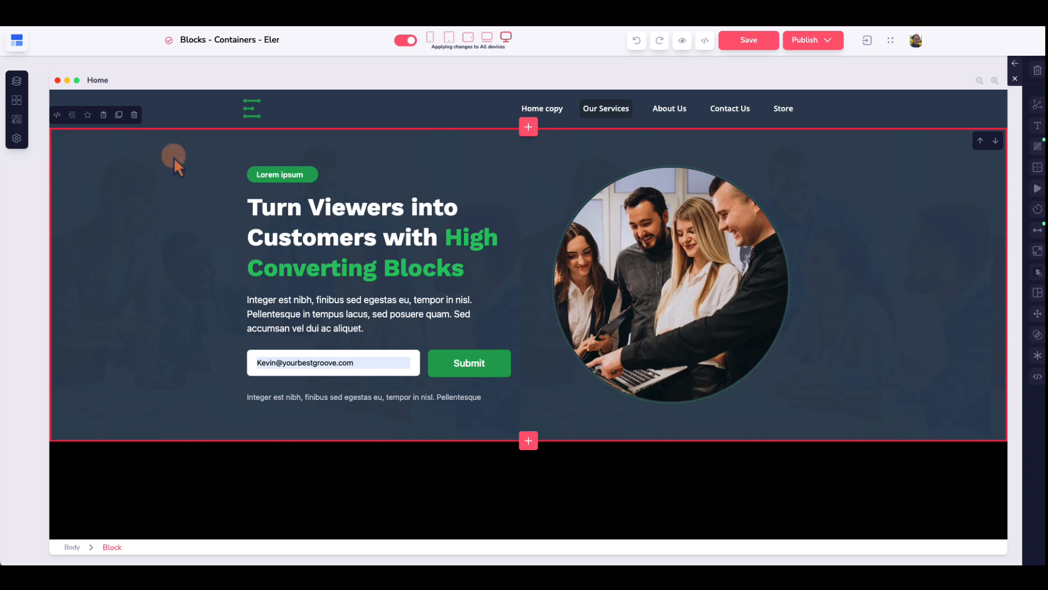
click(104, 115)
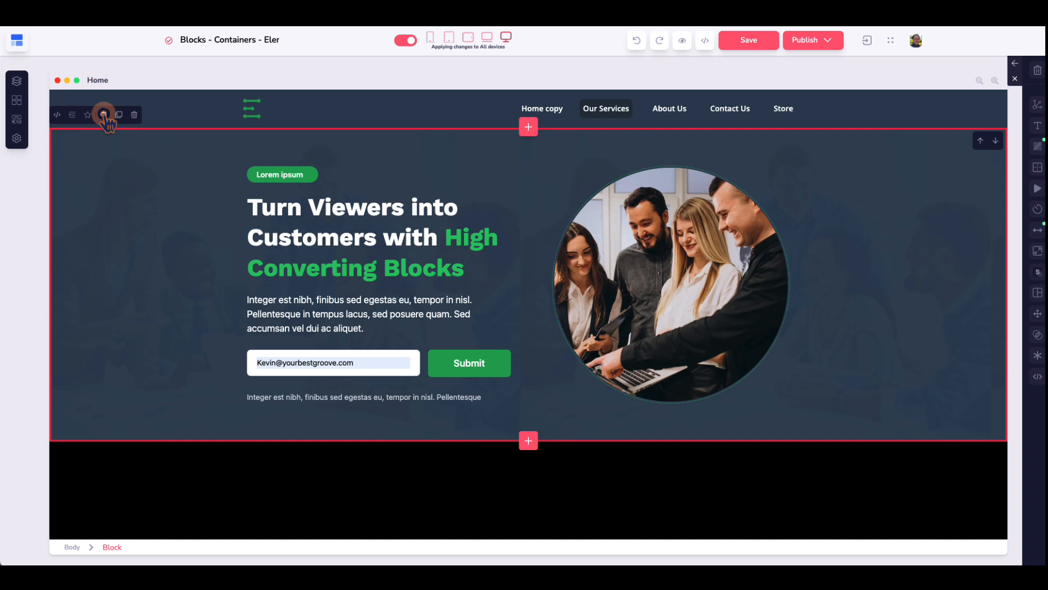
Step: Create a new blank global block and name it Example 2
click(16, 82)
click(55, 179)
click(222, 82)
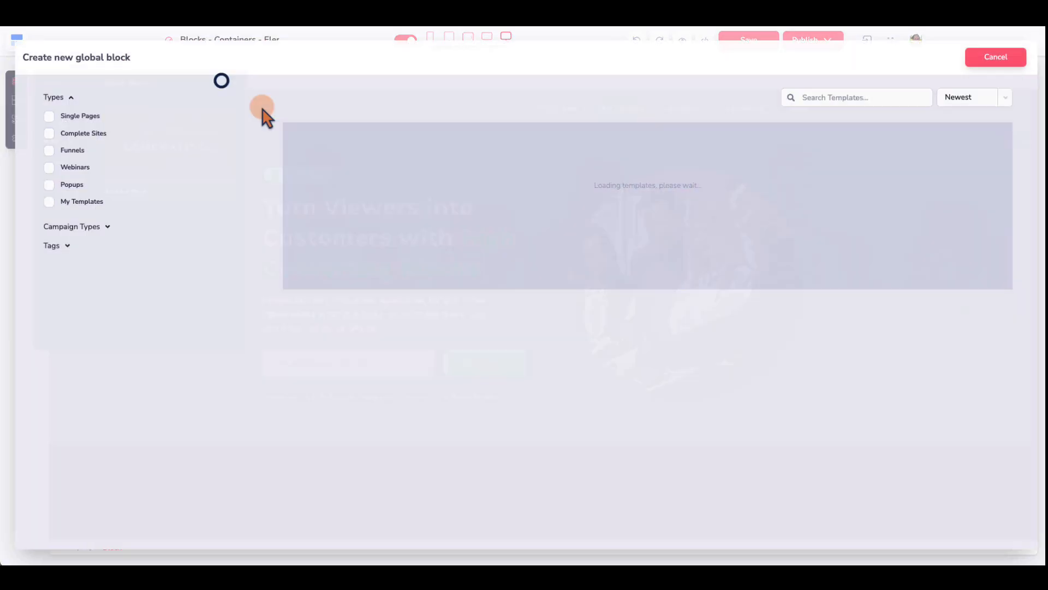
click(358, 168)
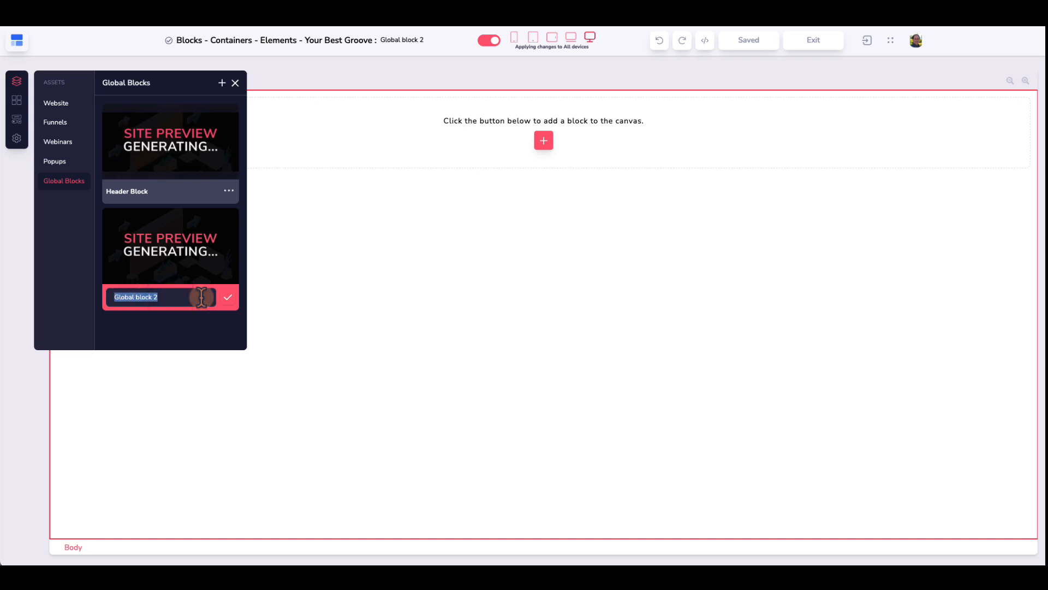
text(Example 2)
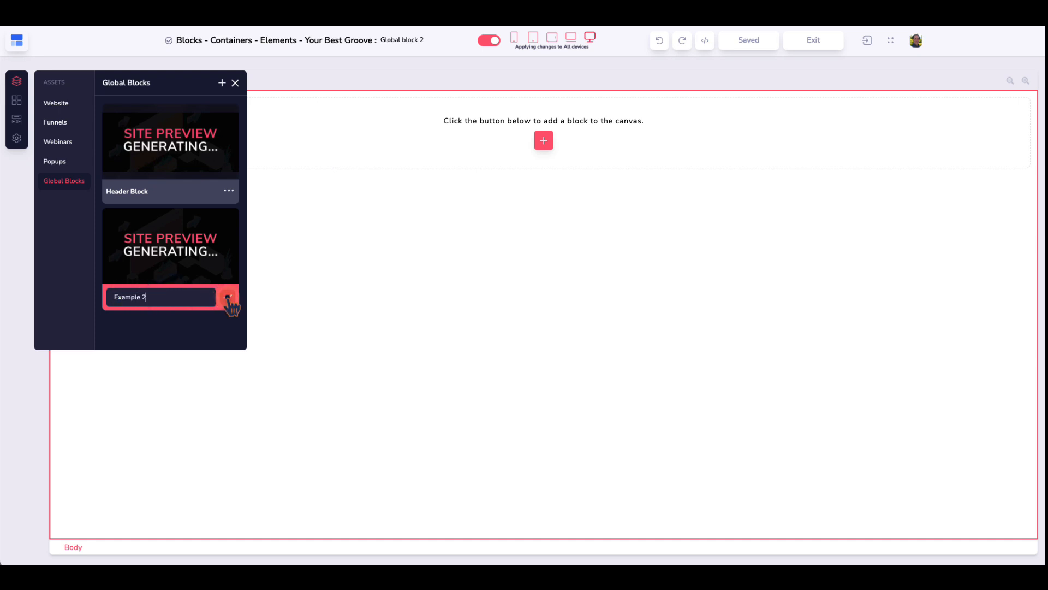
click(227, 297)
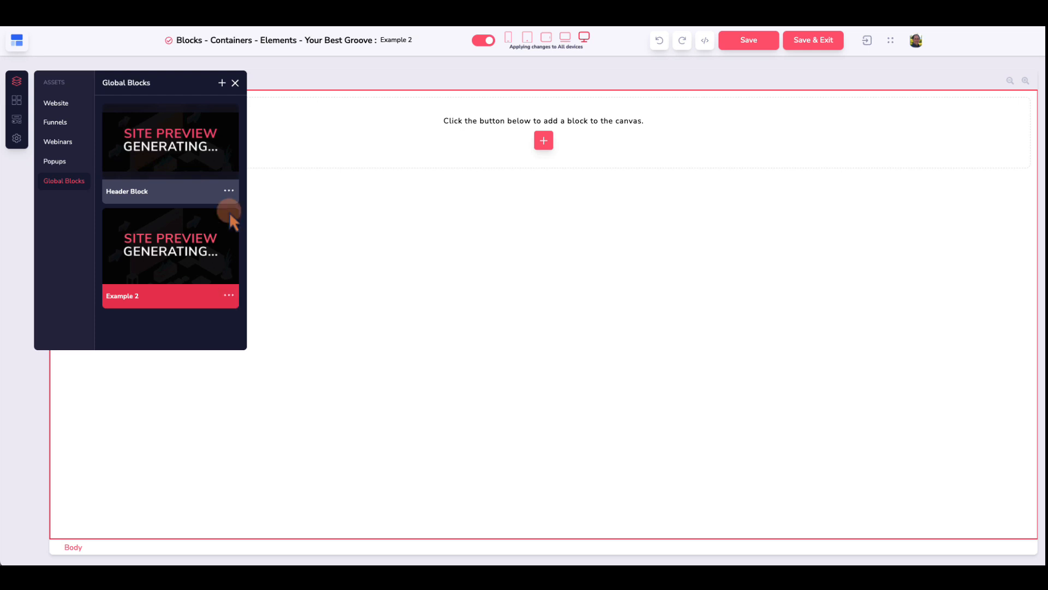
click(235, 83)
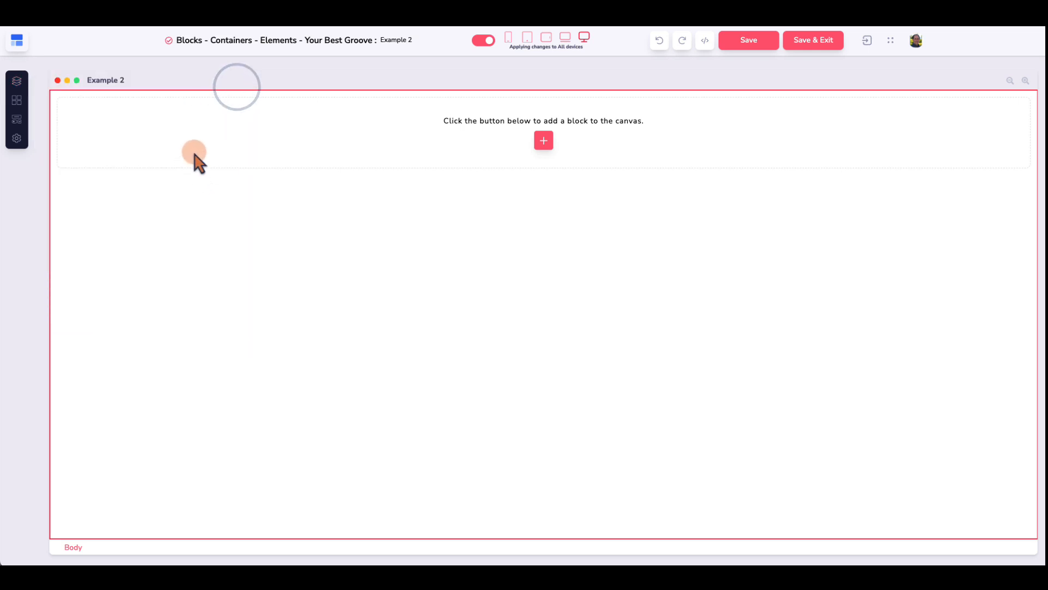
Step: Add the copied hero block from the clipboard to Example 2, and save and exit to the Home page
click(542, 143)
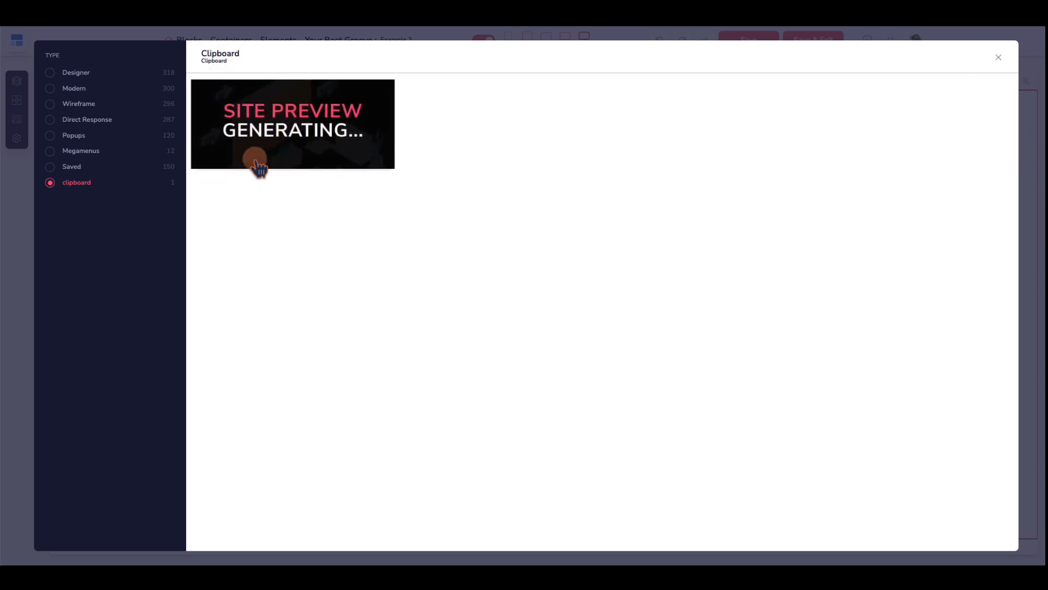
click(283, 132)
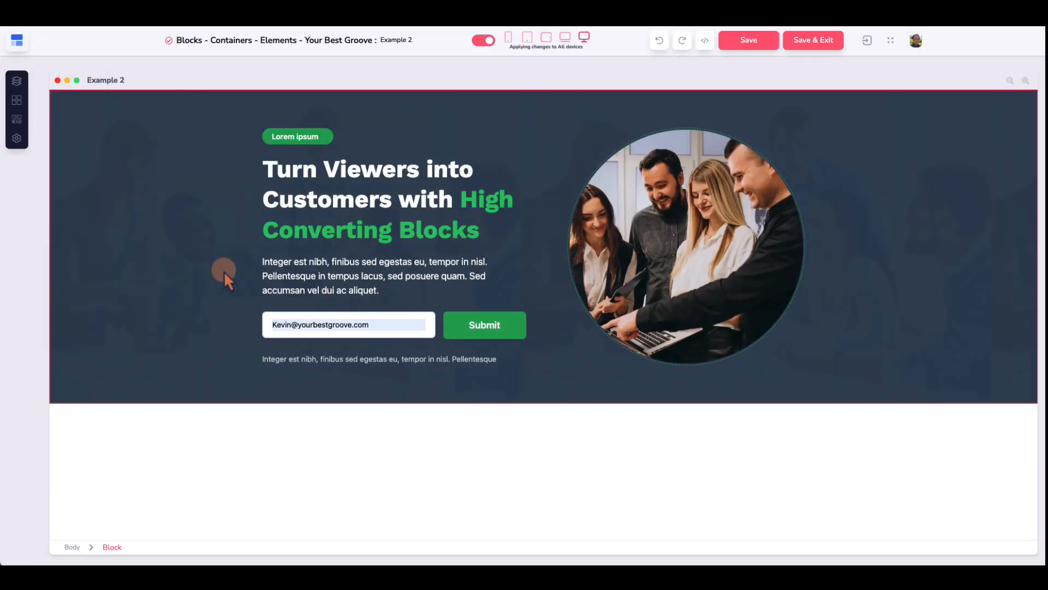
triple_click(104, 79)
click(296, 256)
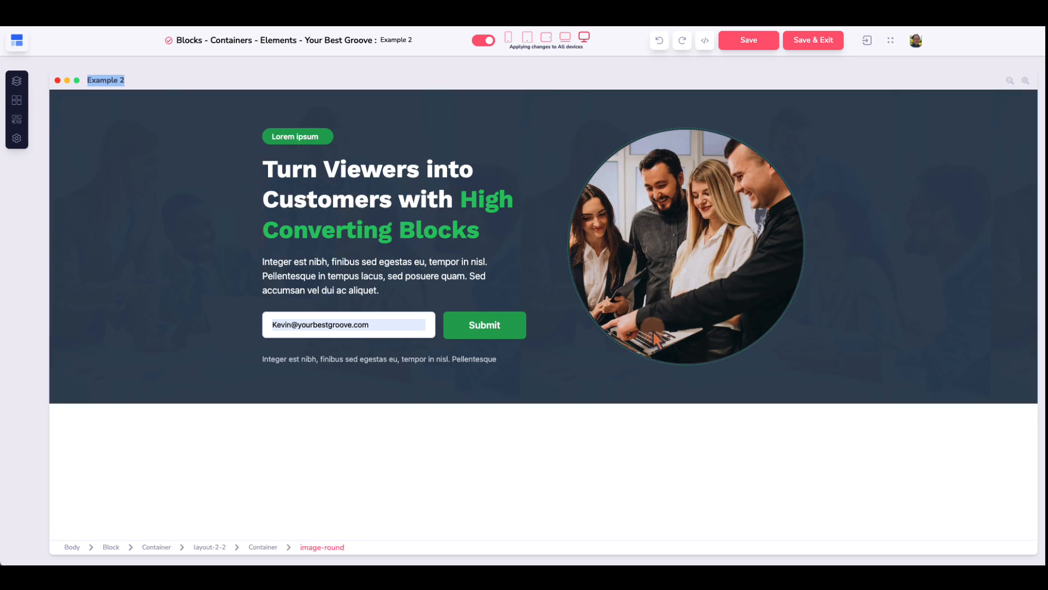
click(825, 43)
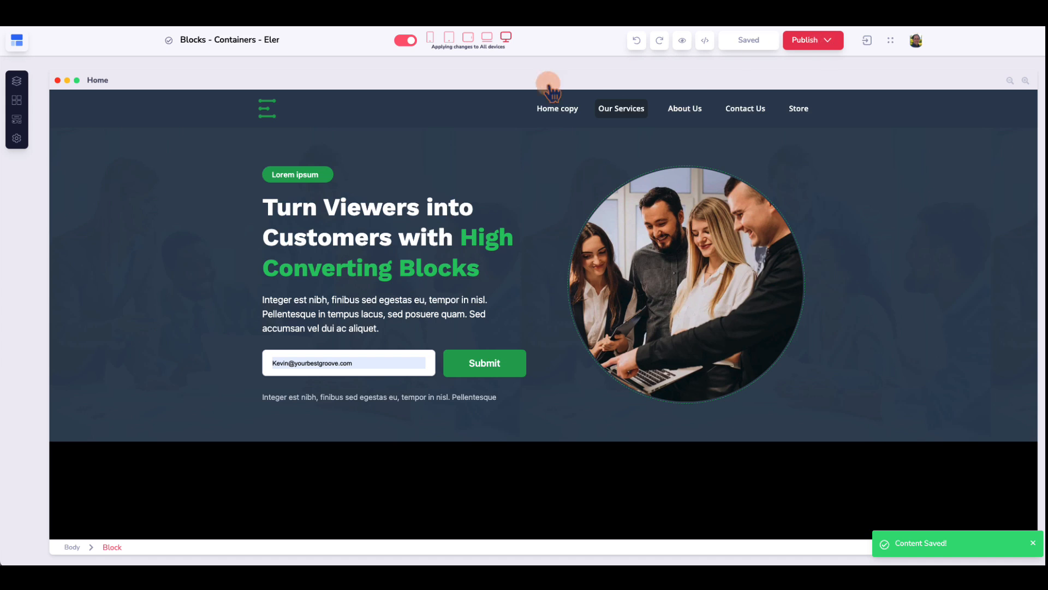
Step: Insert the global Example 2 block between the navigation header and the original hero block on the Home page
click(166, 145)
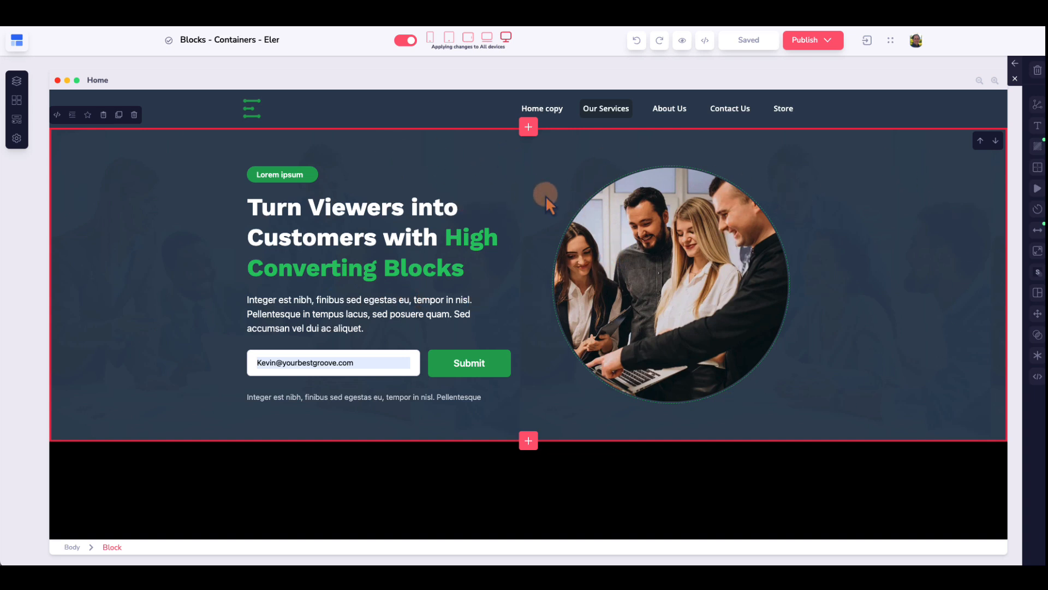
click(528, 126)
click(77, 182)
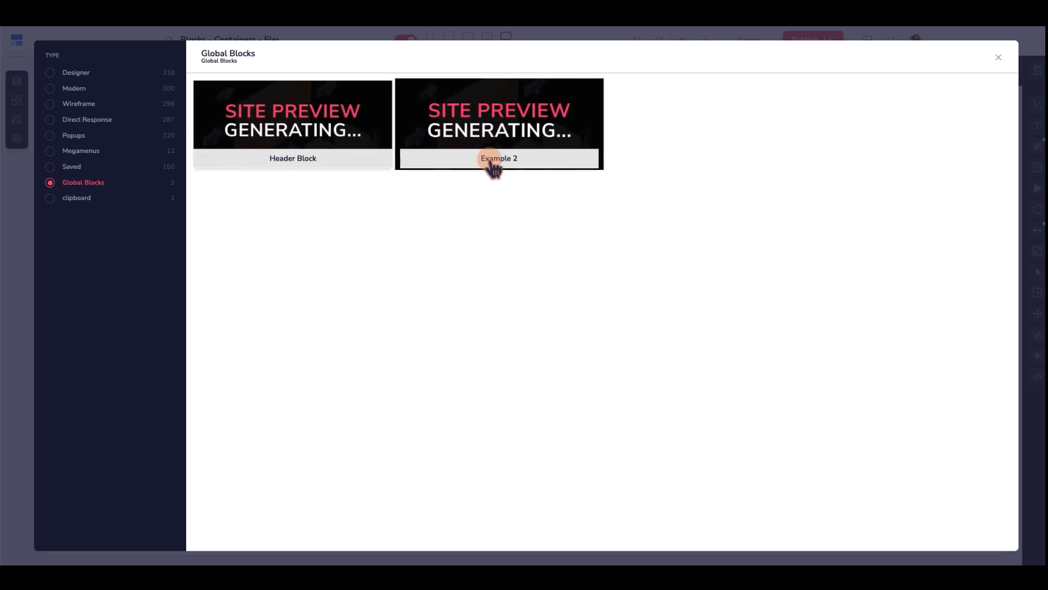
click(498, 138)
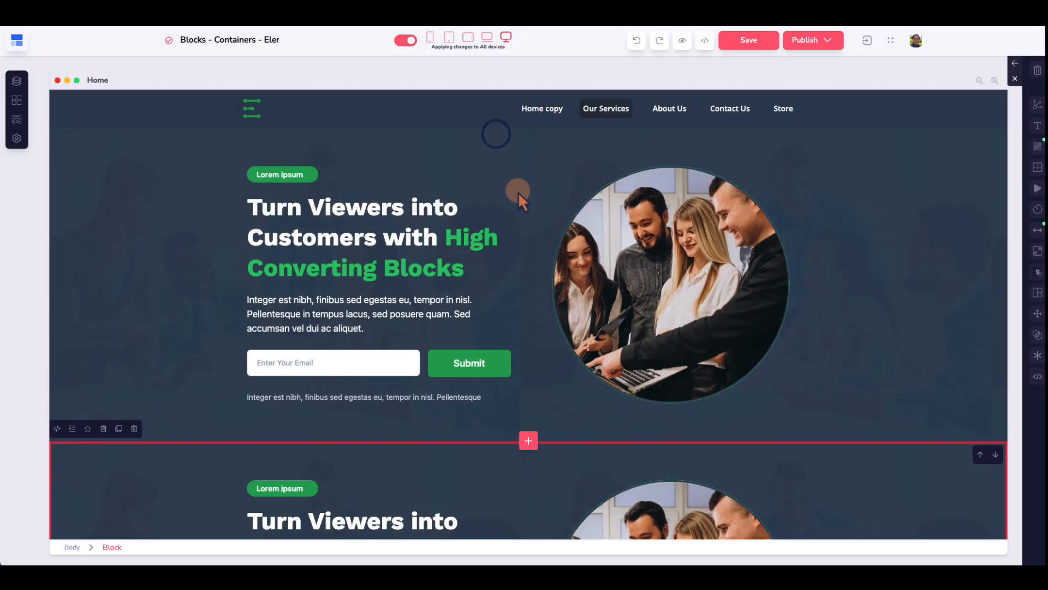
Step: Compare the inserted Example 2 block with the original hero block beneath it on the Home page
scroll(519, 191, down, 1)
scroll(518, 192, up, 1)
scroll(519, 192, down, 2)
scroll(519, 191, down, 2)
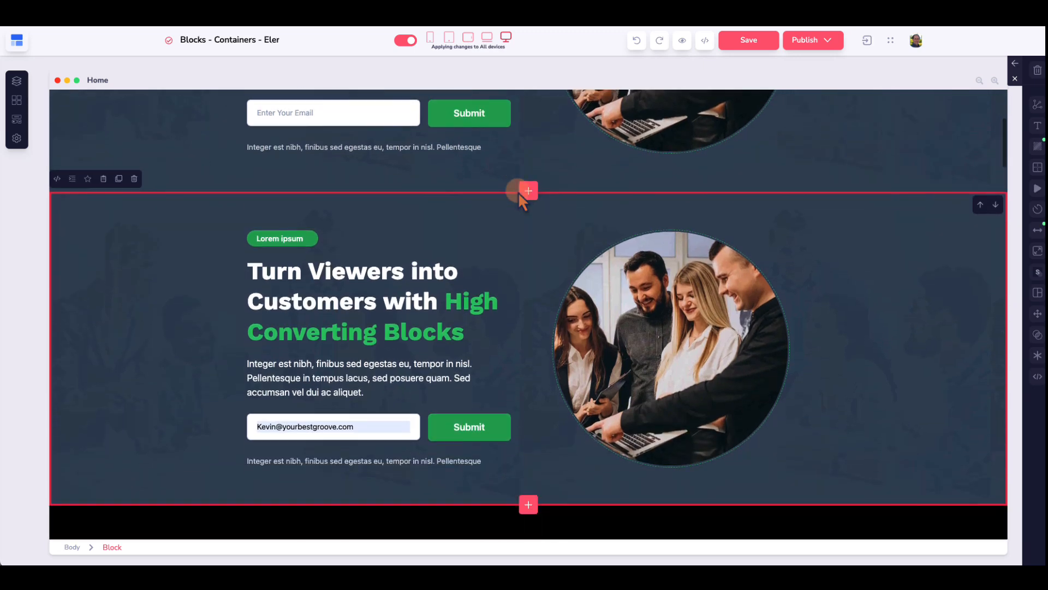
scroll(519, 192, up, 2)
scroll(518, 192, down, 2)
scroll(519, 191, down, 1)
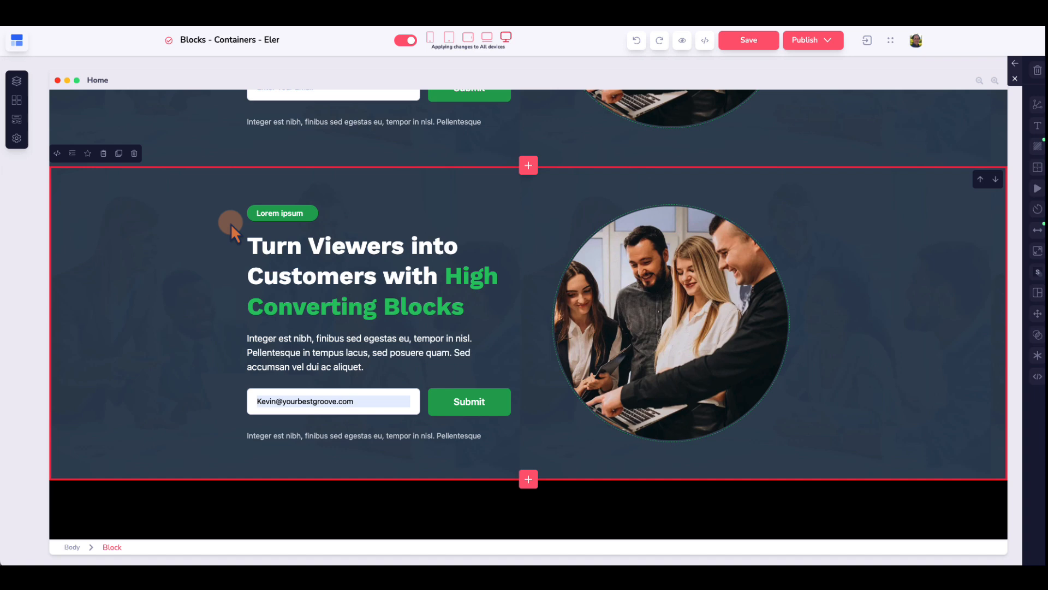
scroll(231, 222, up, 5)
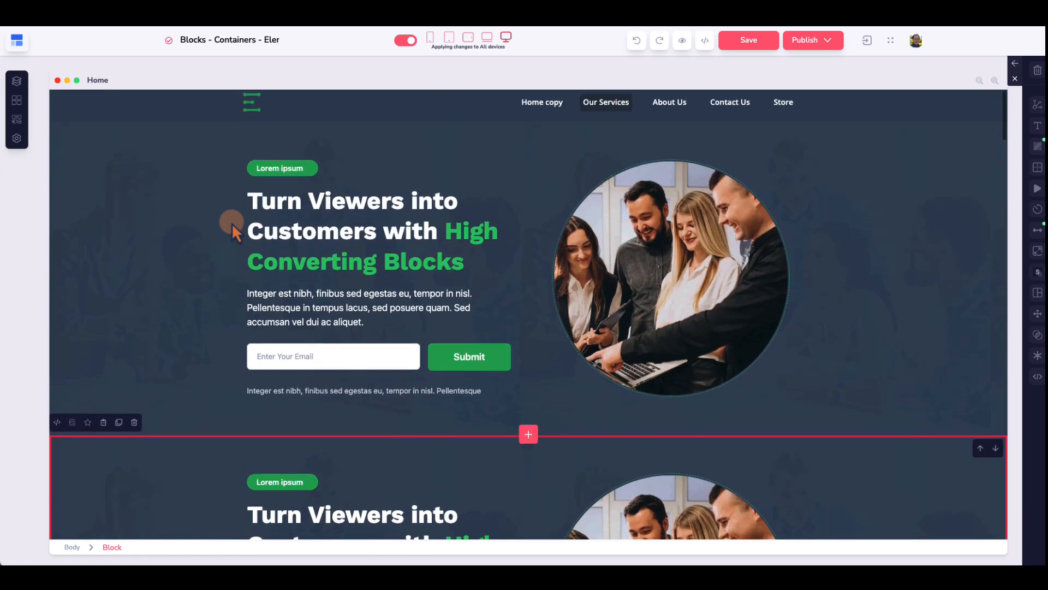
Step: Save the Home page and delete the original non-global hero block beneath the Example 2 block
click(166, 164)
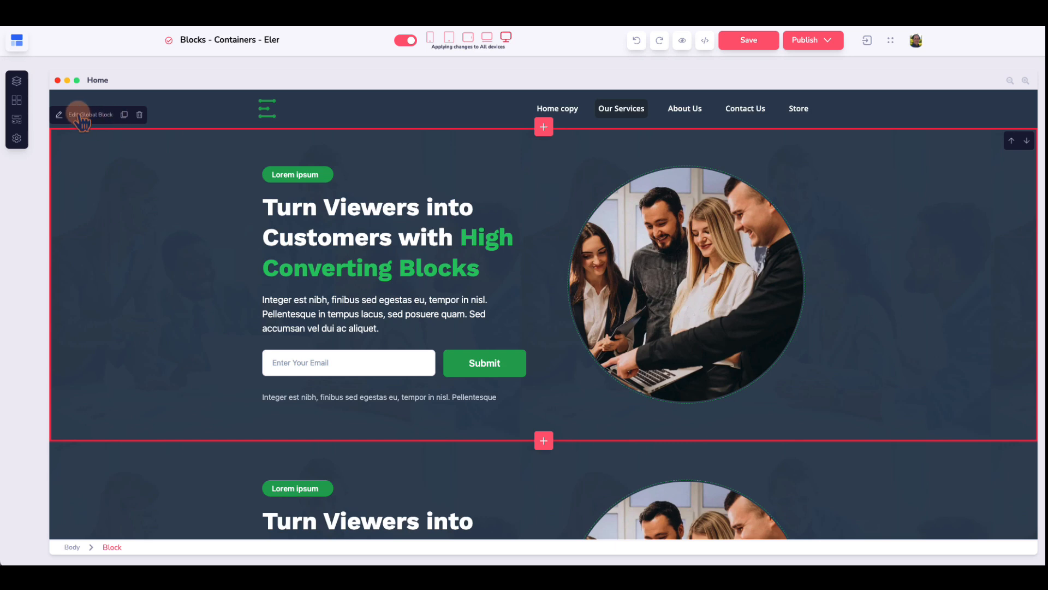
key(ctrl+s)
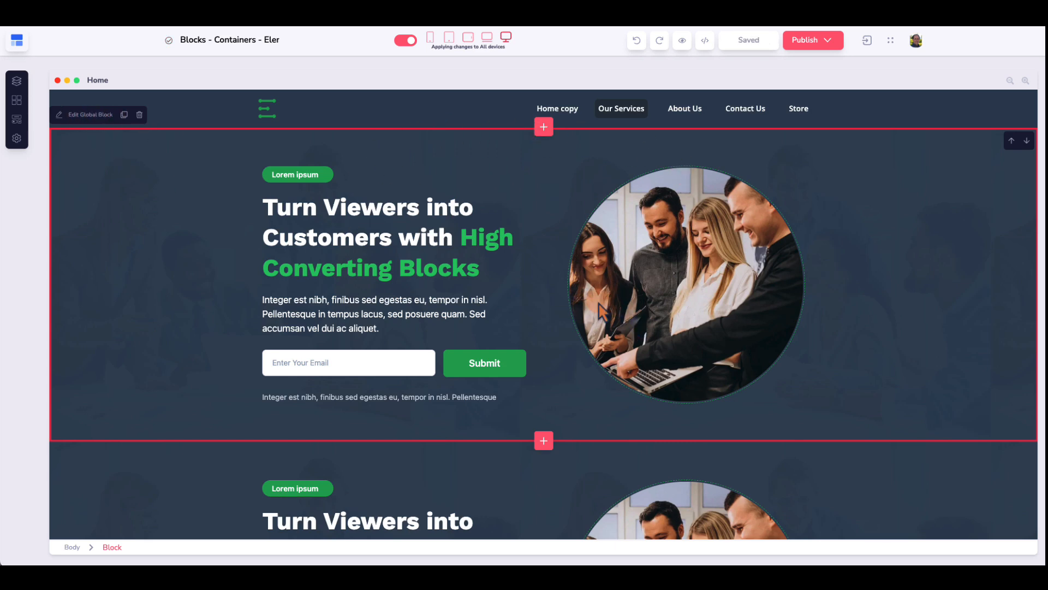
scroll(601, 309, down, 5)
click(186, 210)
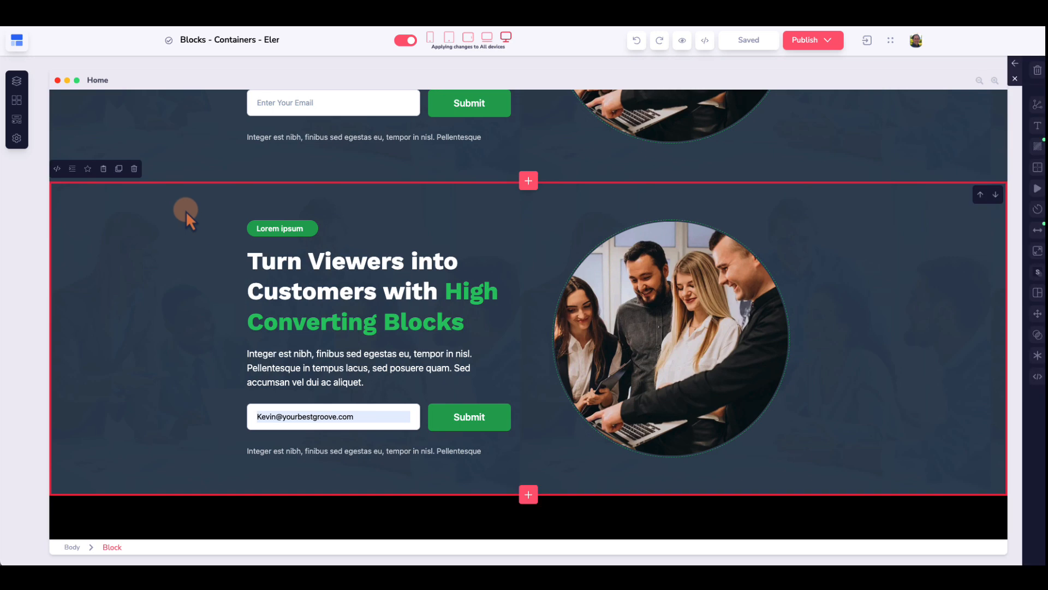
click(850, 254)
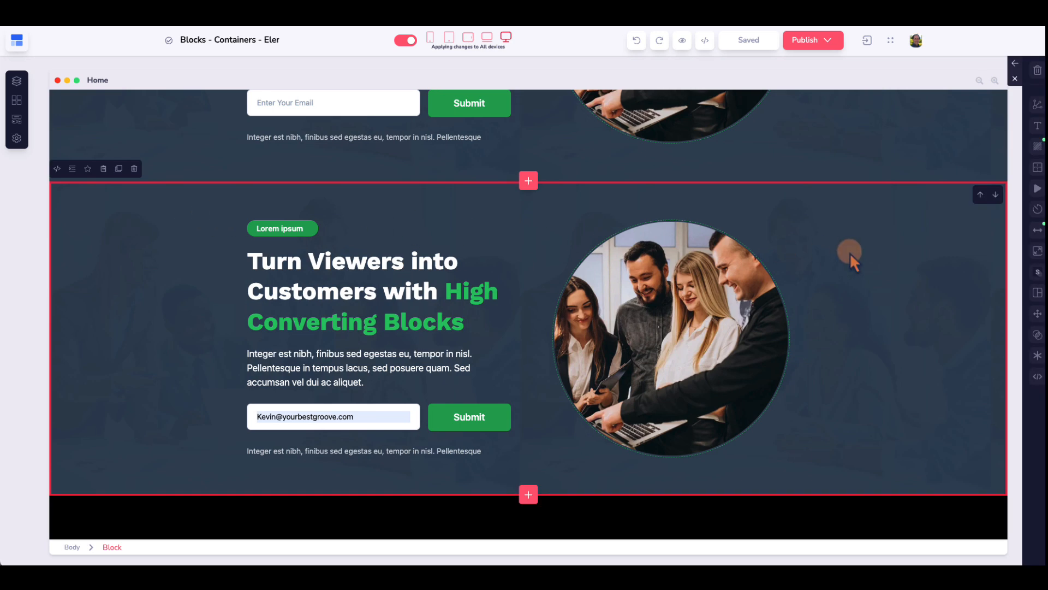
click(134, 169)
click(562, 303)
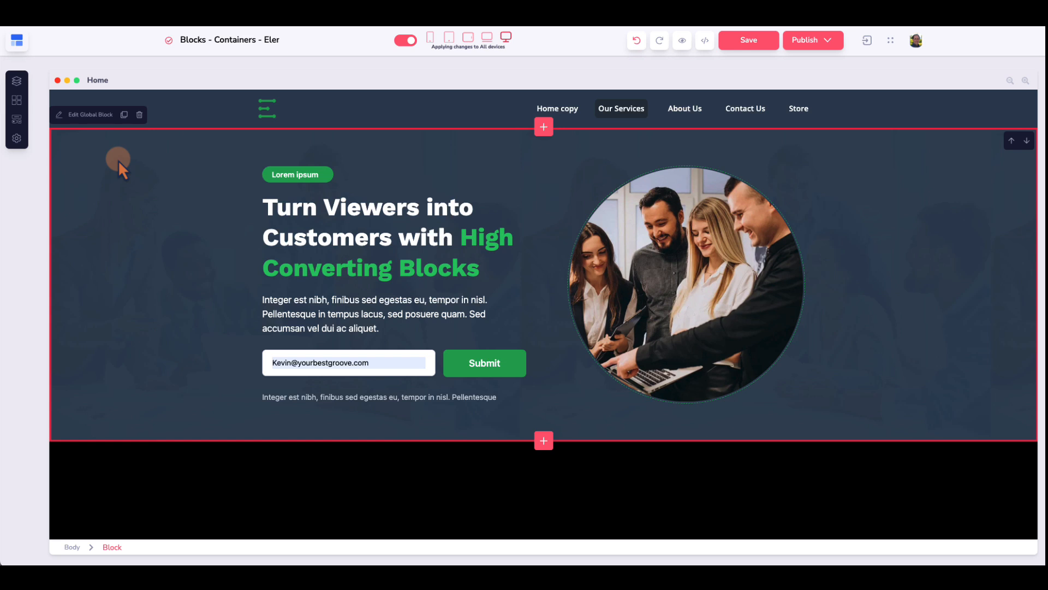
Step: Open the global Header Block for editing directly from the Home page, and exit back to the page
click(268, 460)
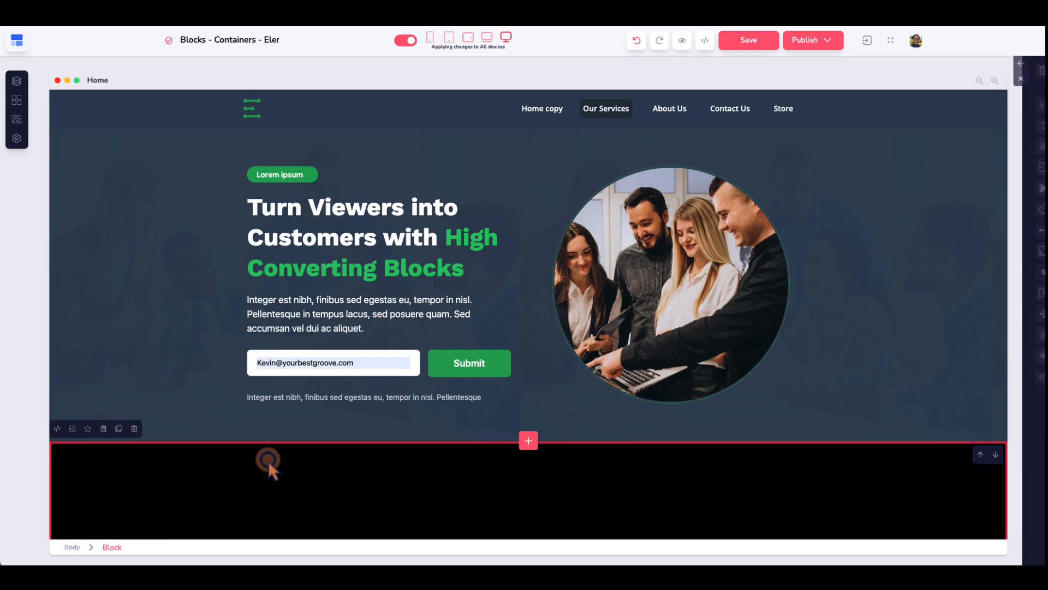
scroll(272, 457, down, 1)
scroll(272, 456, up, 1)
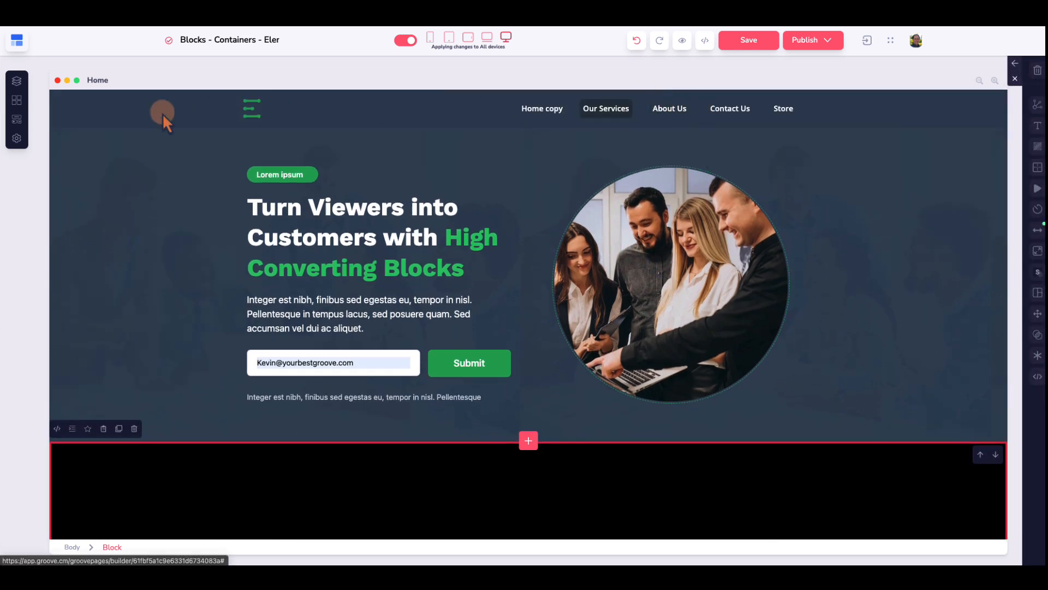
click(115, 113)
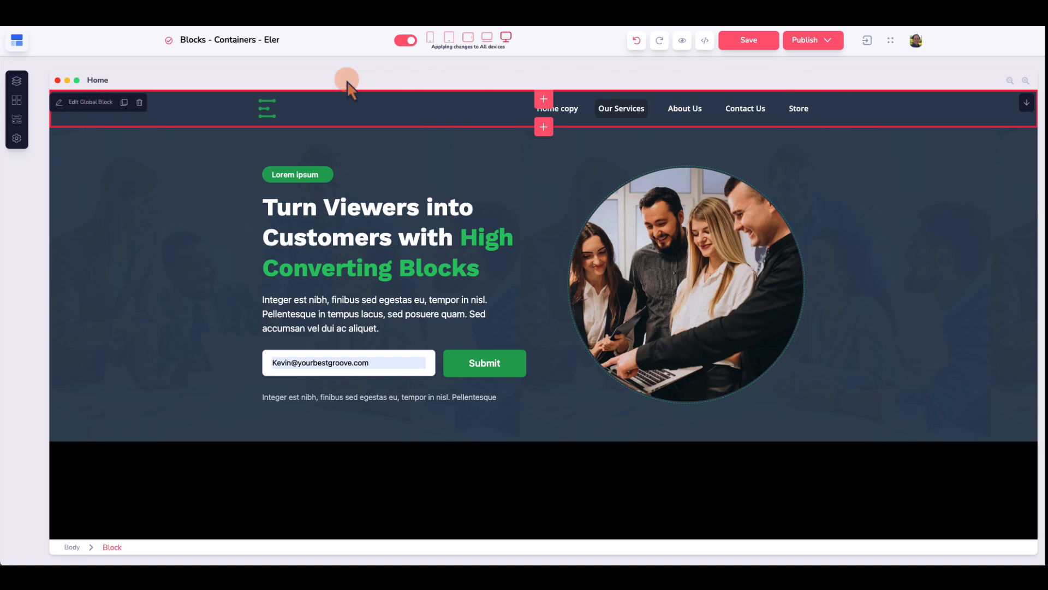
click(83, 103)
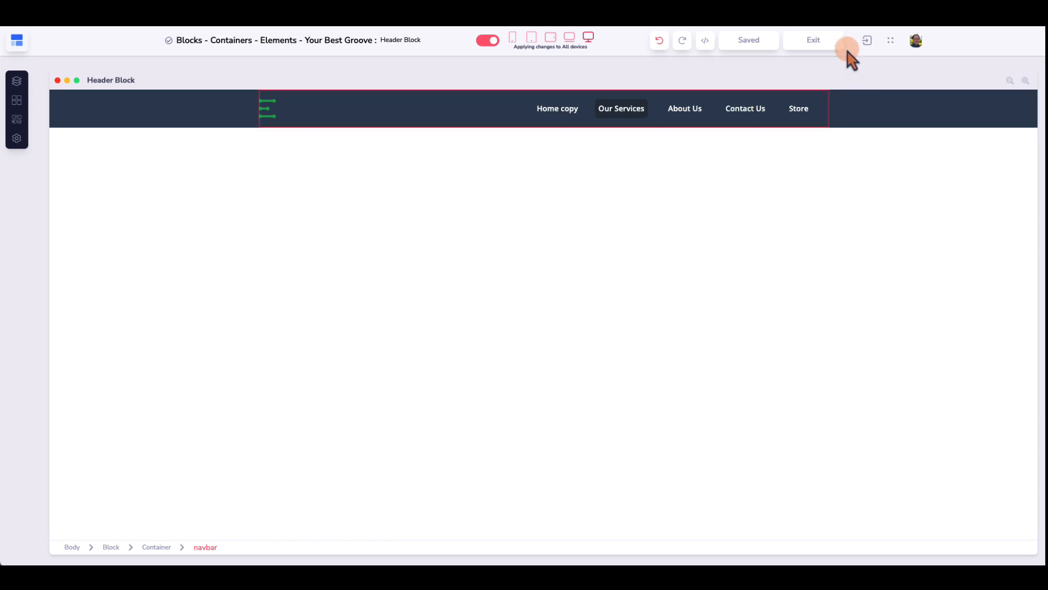
click(835, 41)
Step: Check the Header Block's options in the site's global blocks list and open it for editing from there
click(17, 82)
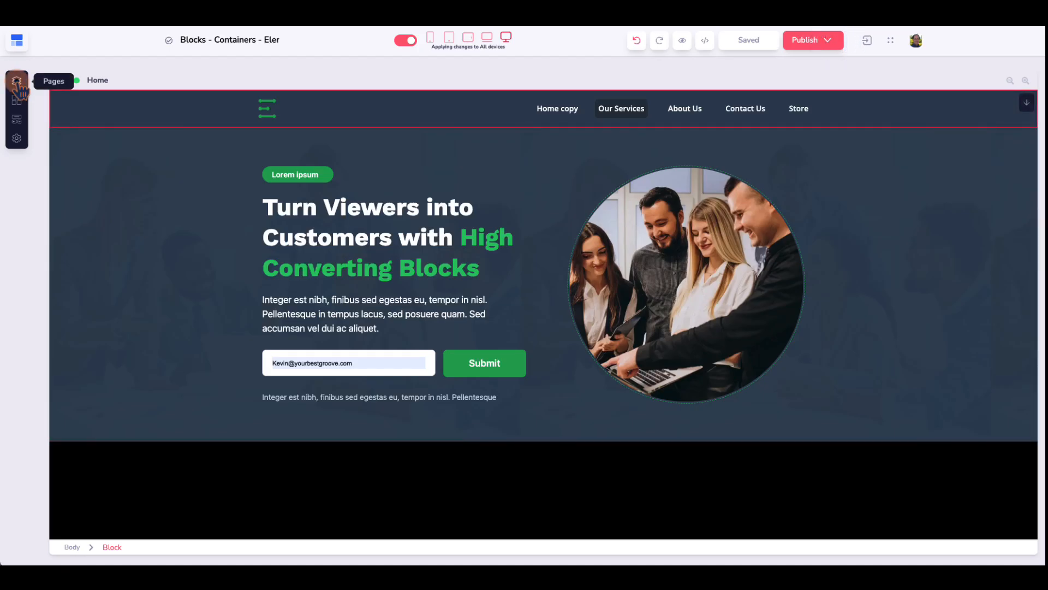
click(77, 186)
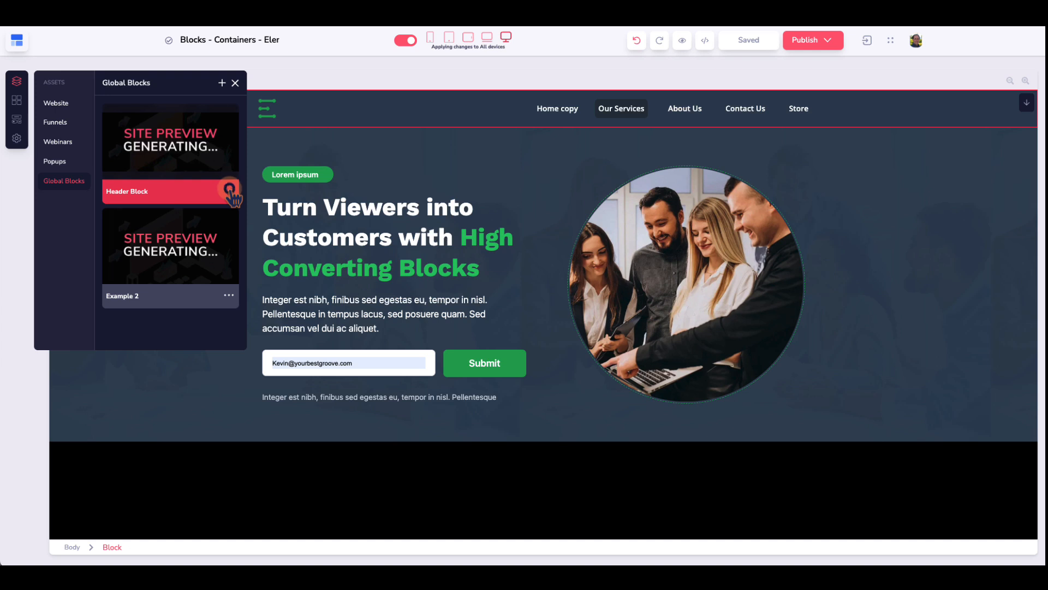
click(229, 189)
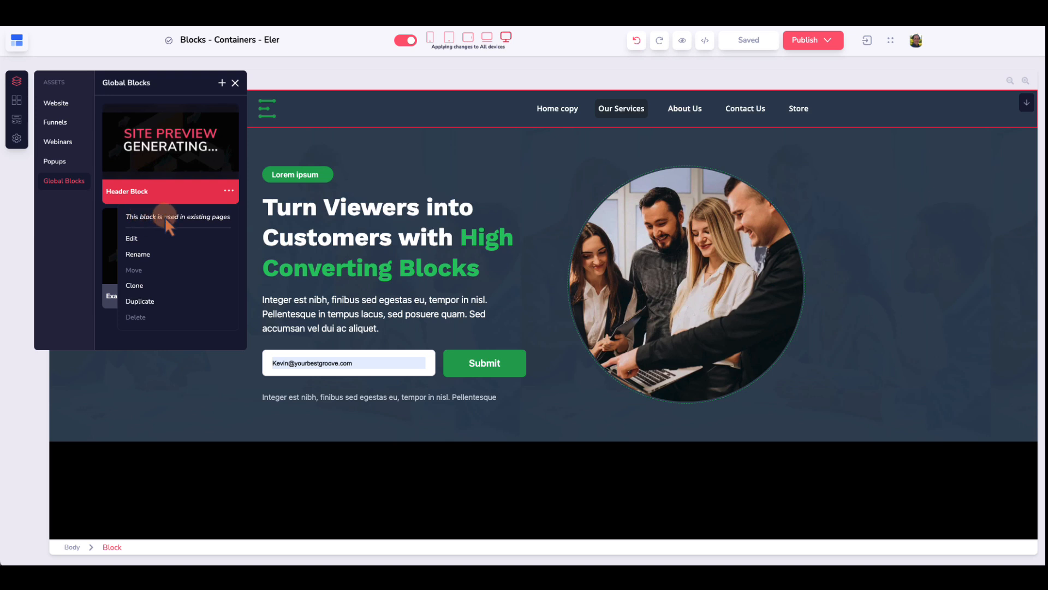
click(135, 238)
click(234, 83)
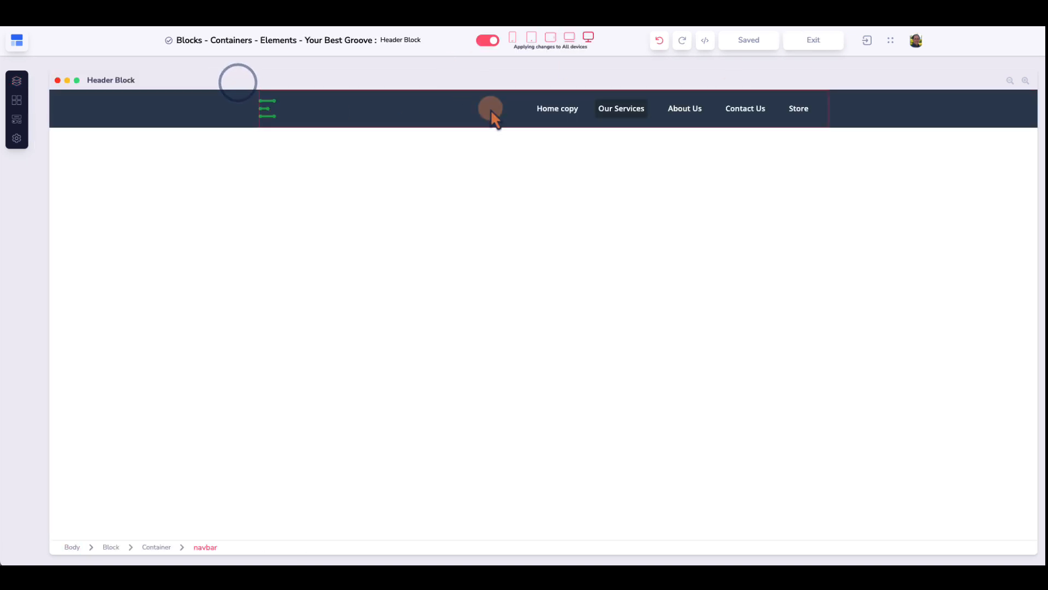
Step: Look over the Header Block and exit its editor to return to the Home page
click(584, 136)
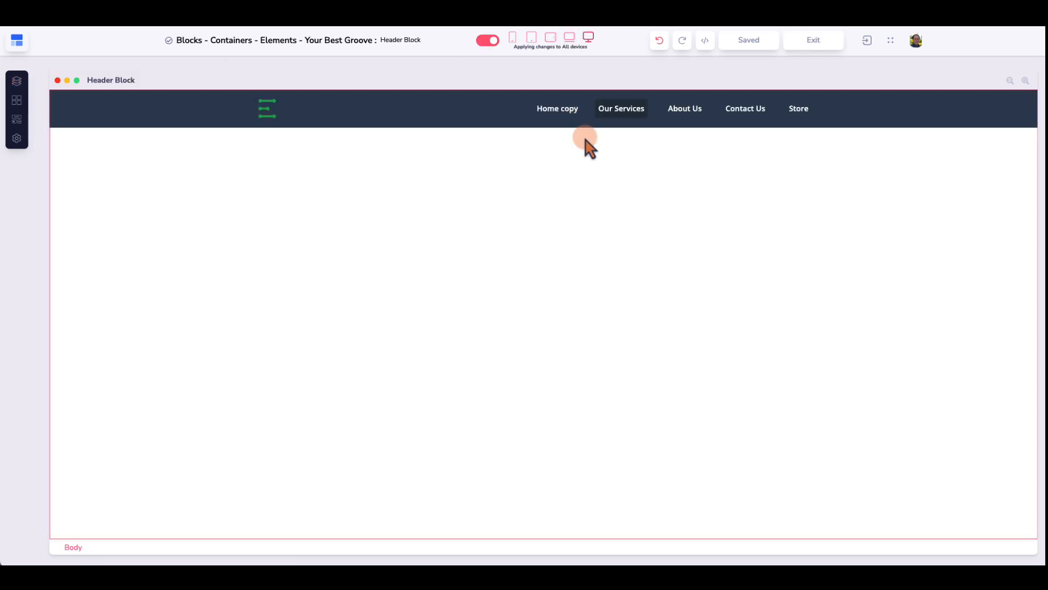
click(754, 159)
click(745, 41)
click(813, 40)
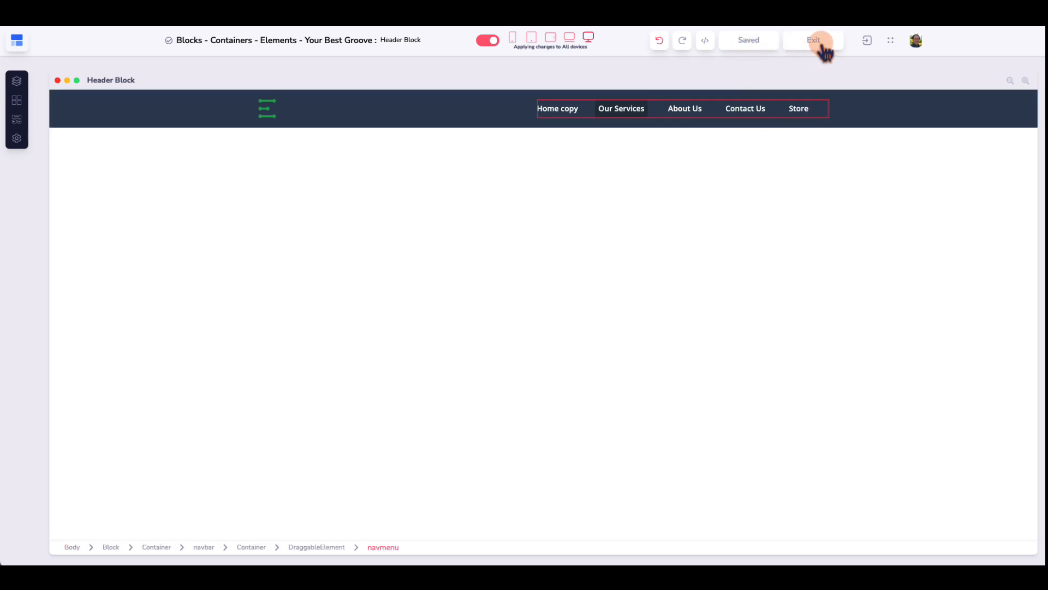
click(810, 195)
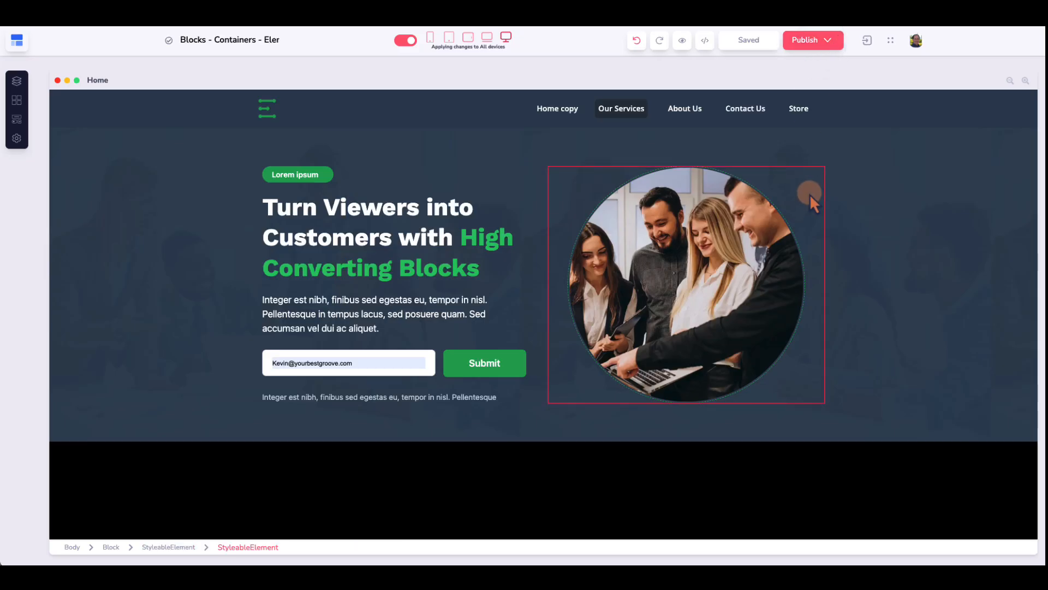